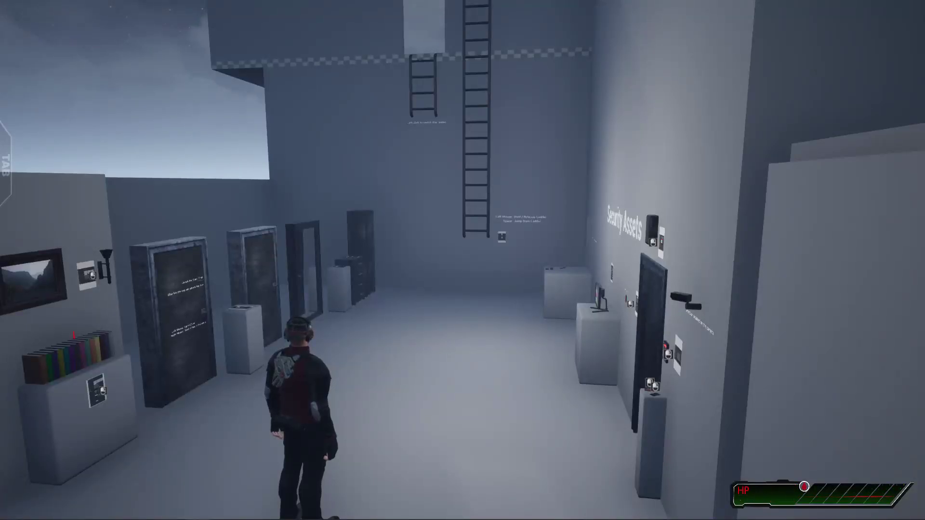
# Walk the character around the first room with WASD: ladder, cabinets, mirror door, right wall.
pyautogui.press('d')
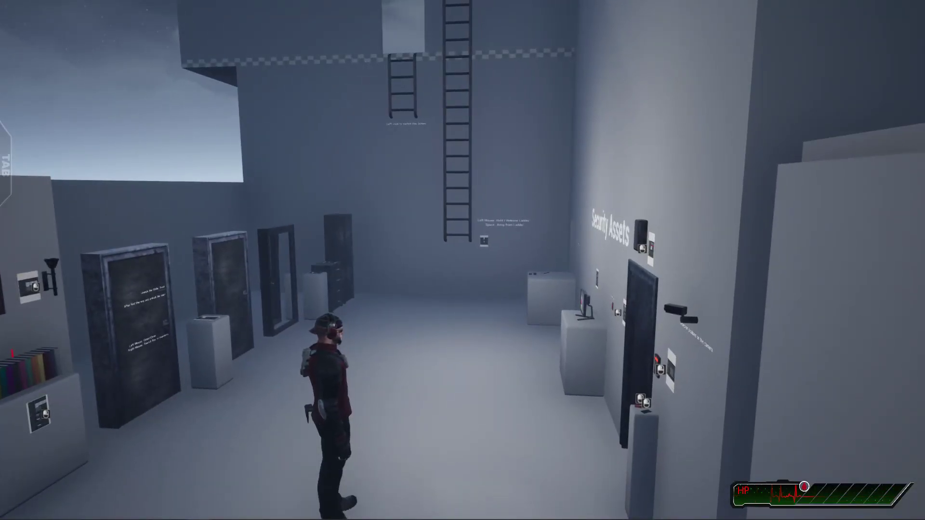
pyautogui.press('w')
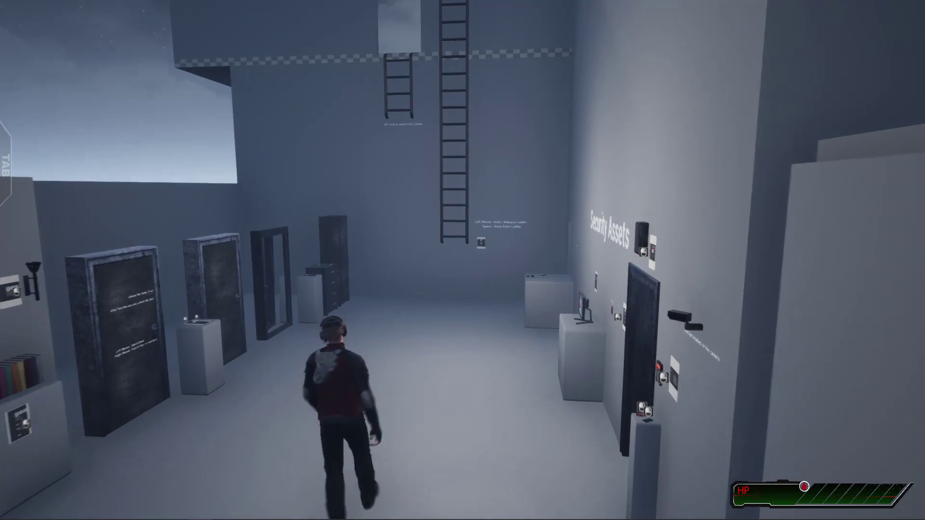
pyautogui.press('w')
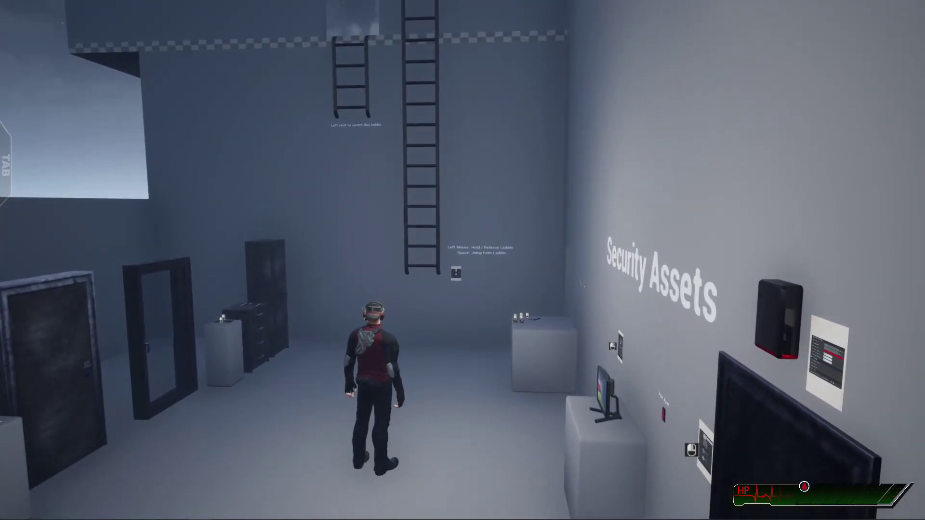
pyautogui.press('a')
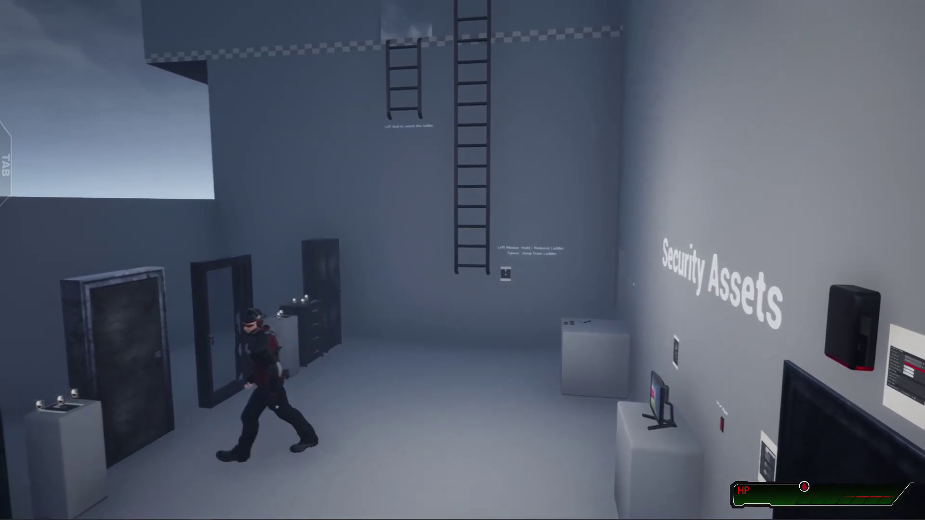
pyautogui.press('a')
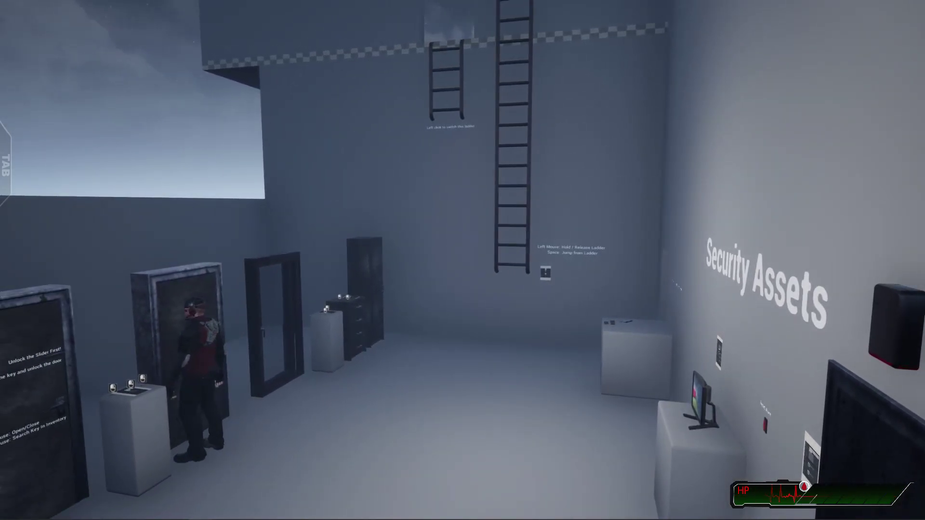
pyautogui.press('d')
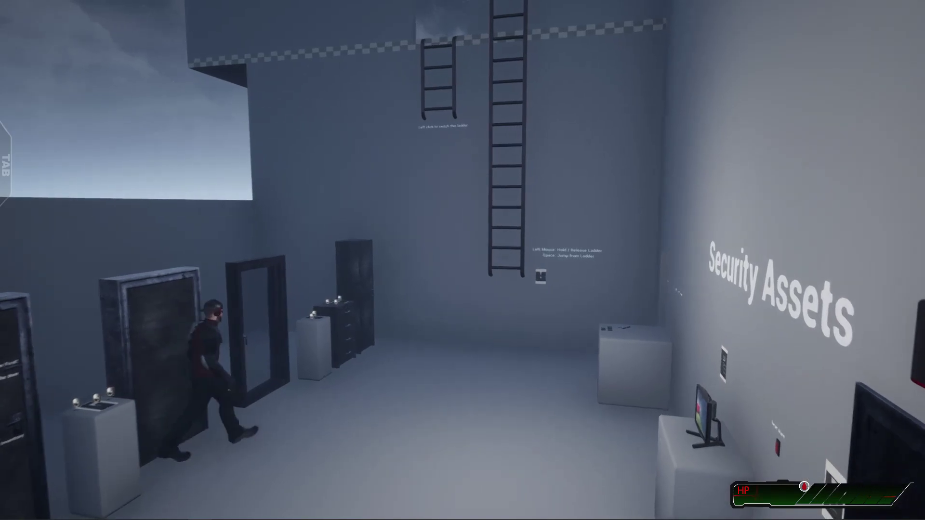
pyautogui.press('d')
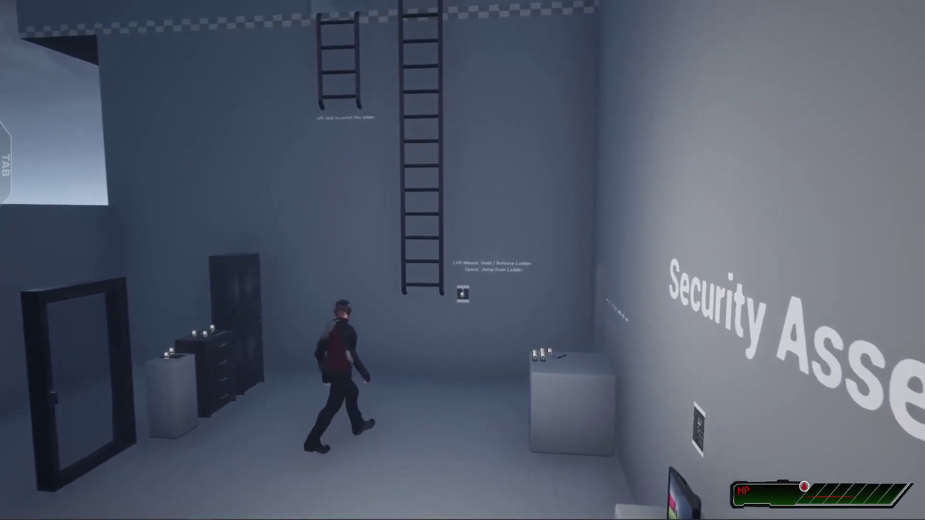
pyautogui.press('a')
pyautogui.press('s')
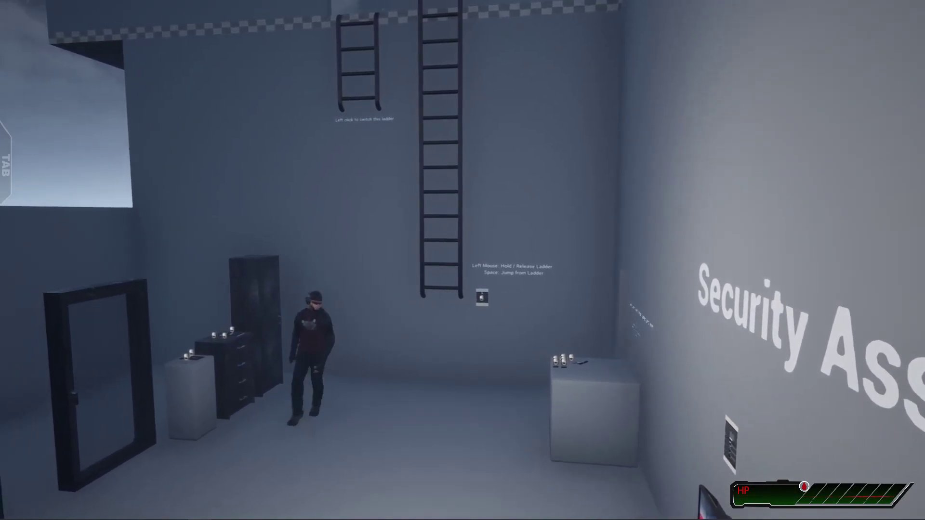
pyautogui.press('a')
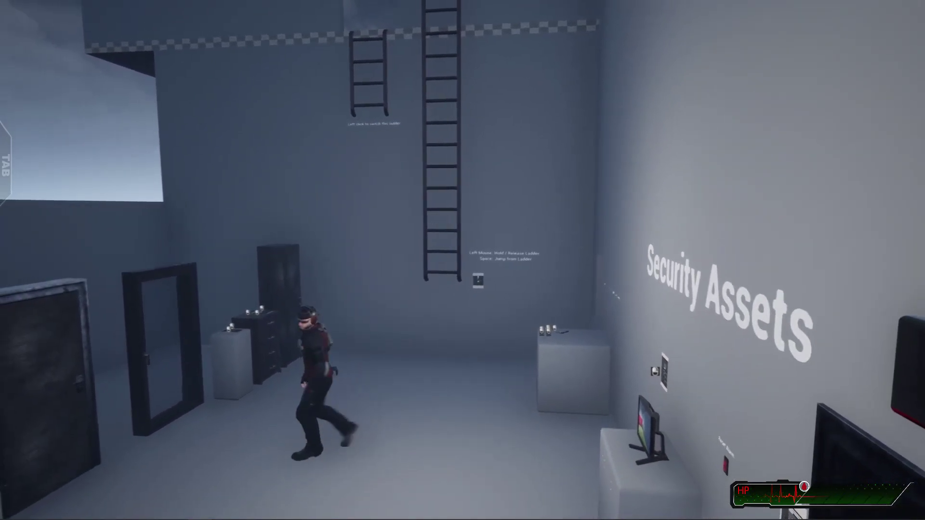
pyautogui.press('a')
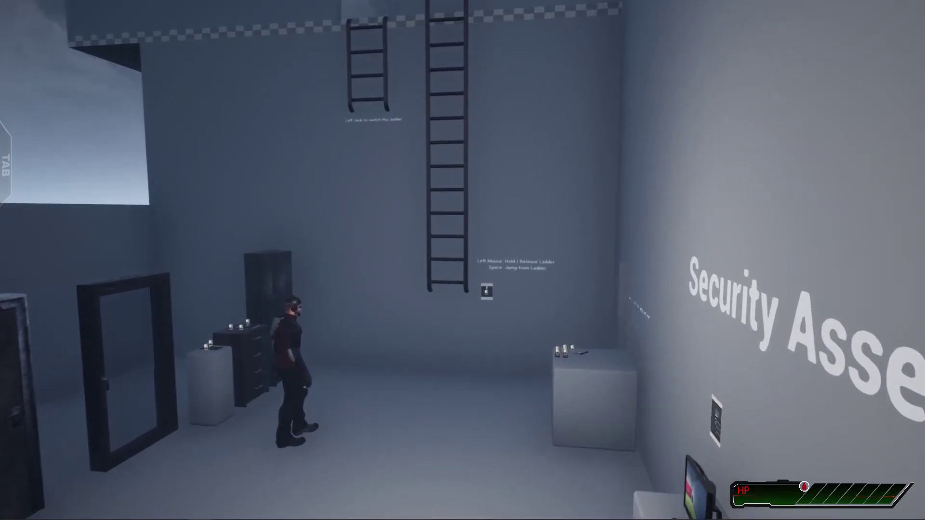
pyautogui.press('a')
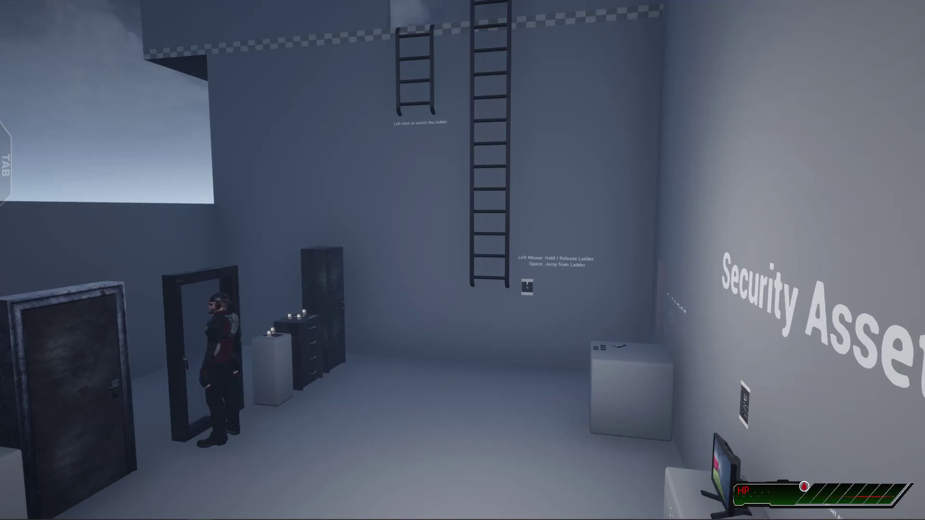
pyautogui.press('s')
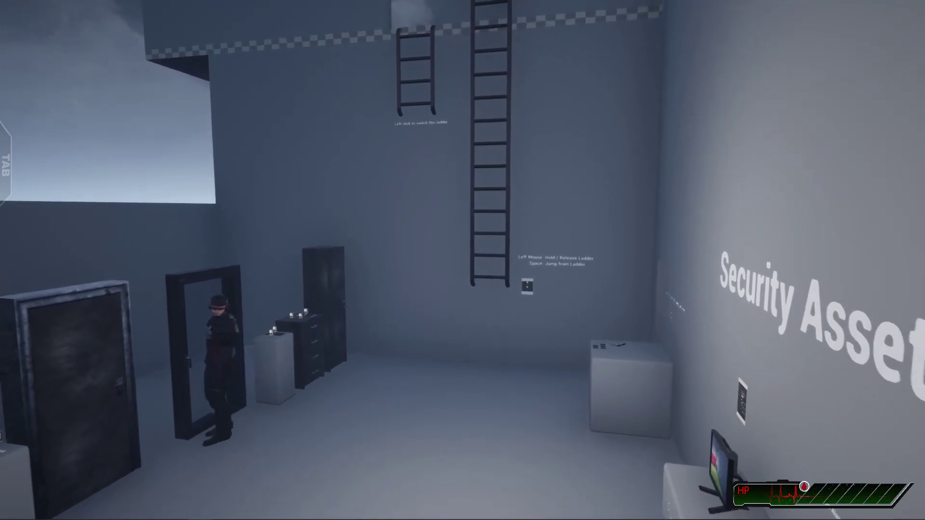
pyautogui.press('s')
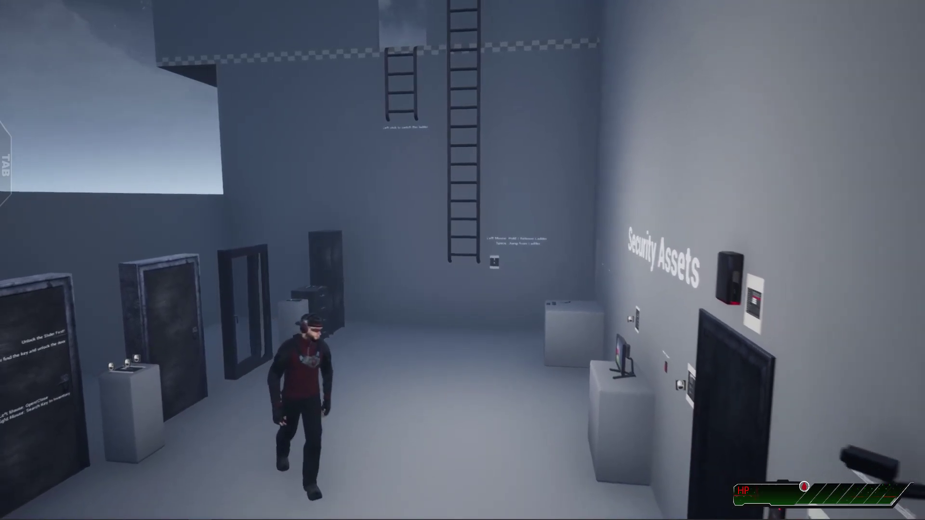
pyautogui.press('d')
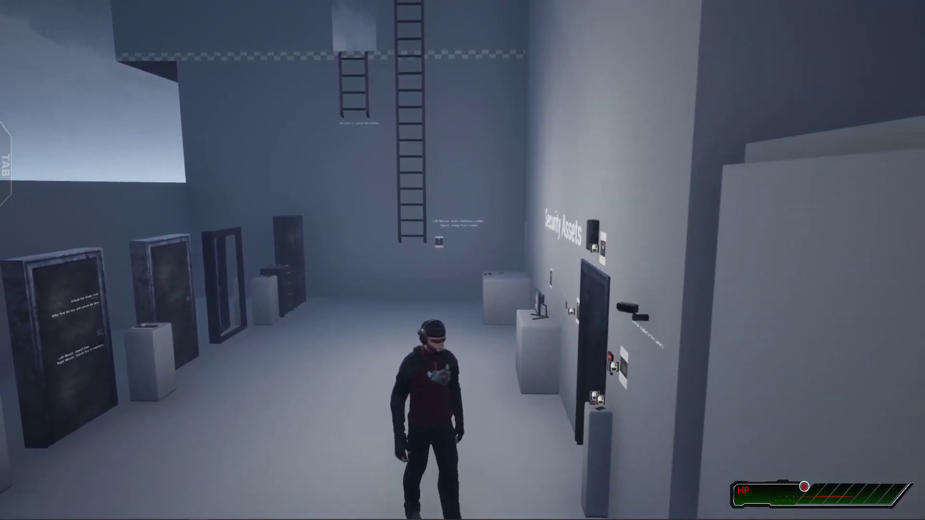
pyautogui.press('a')
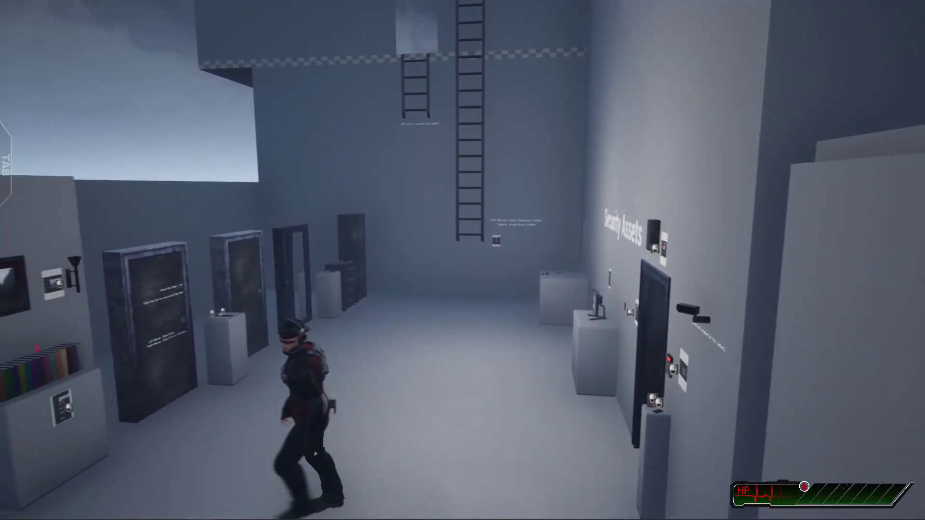
pyautogui.press('d')
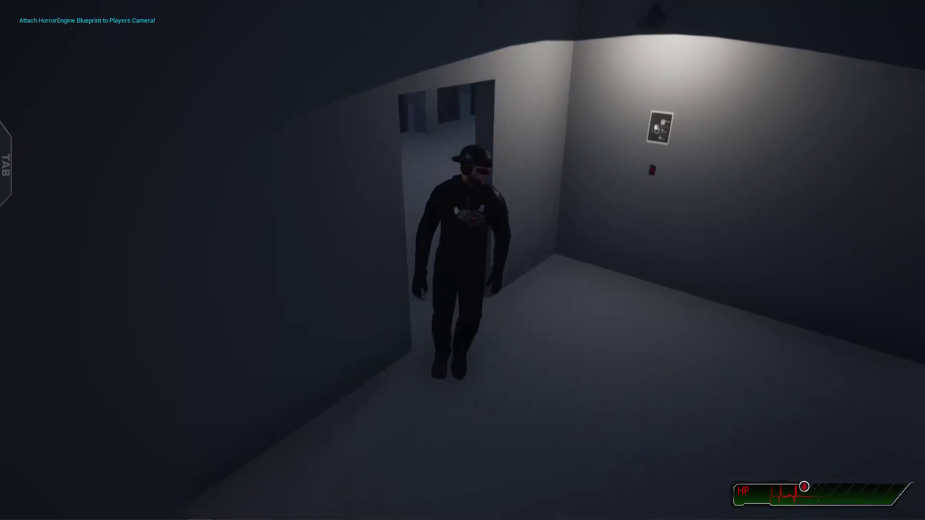
# Walk the character out the doorway, up the corridor and into the lit room.
pyautogui.press('s')
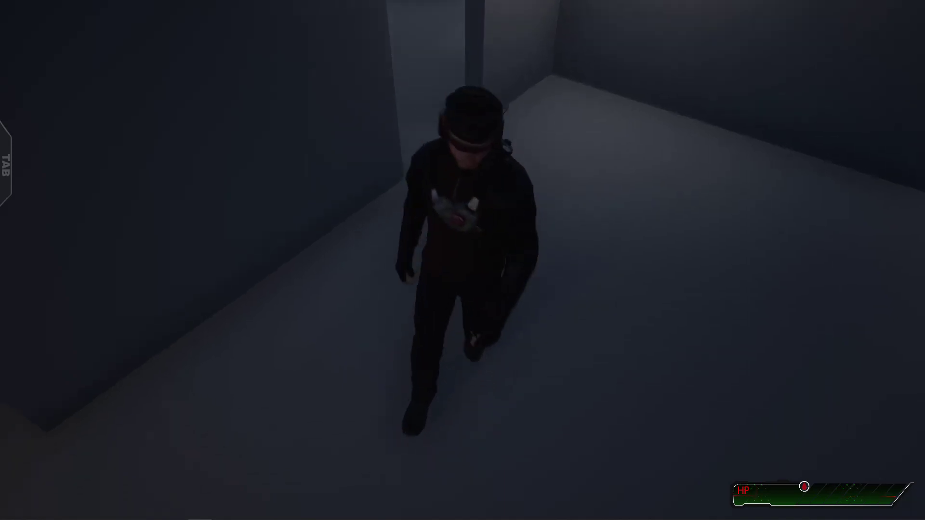
pyautogui.press('w')
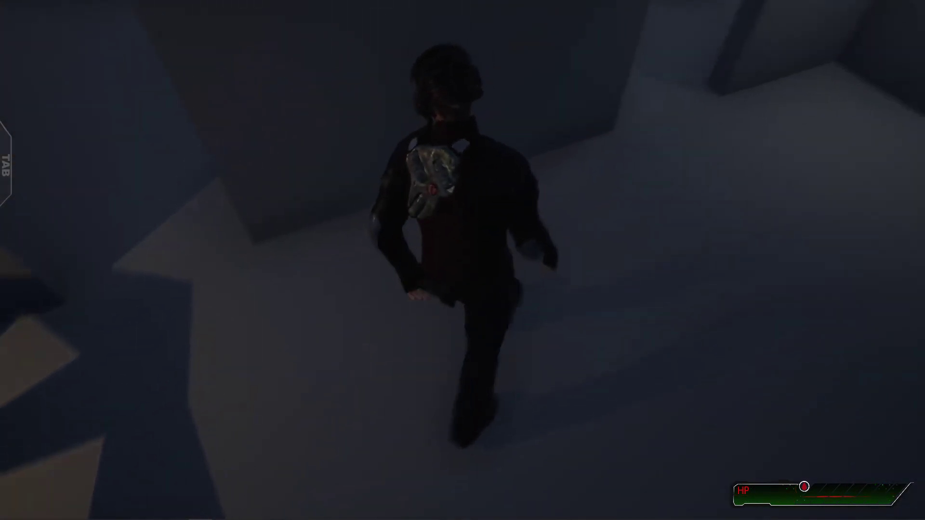
pyautogui.press('d')
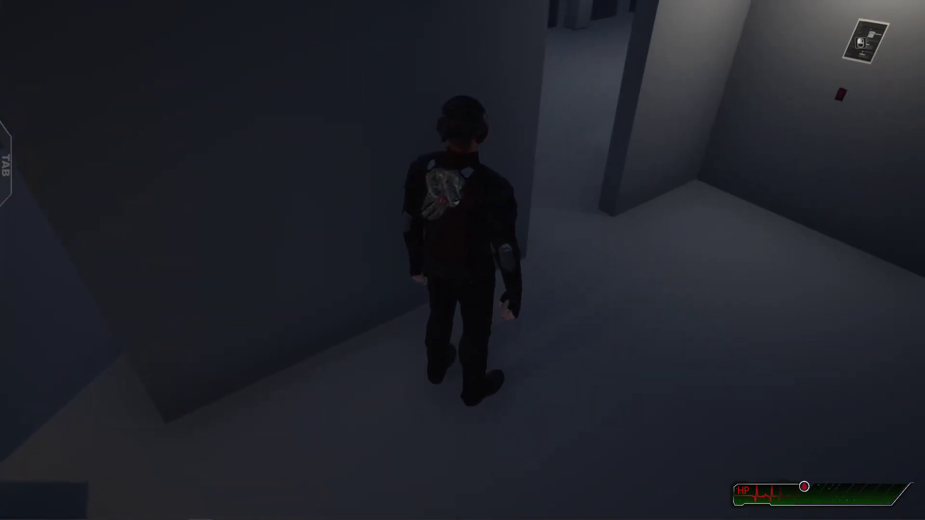
pyautogui.press('a')
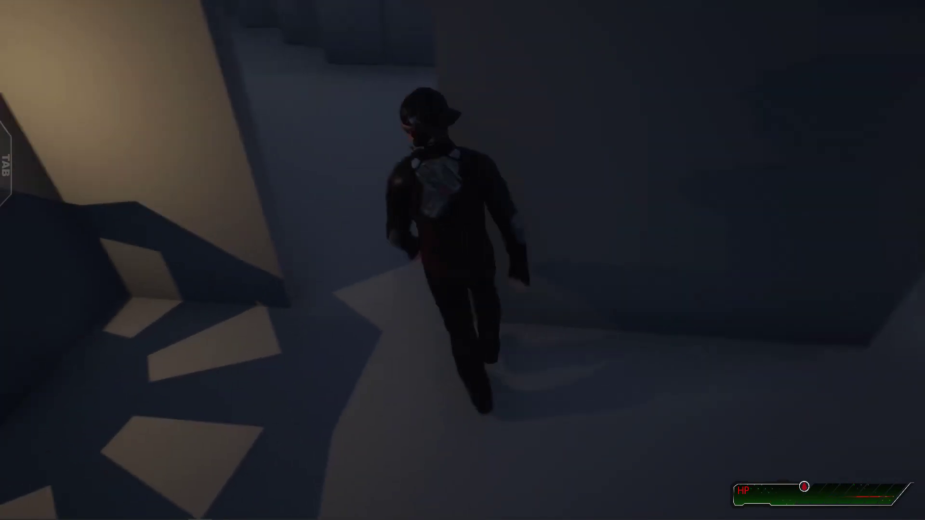
pyautogui.press('w')
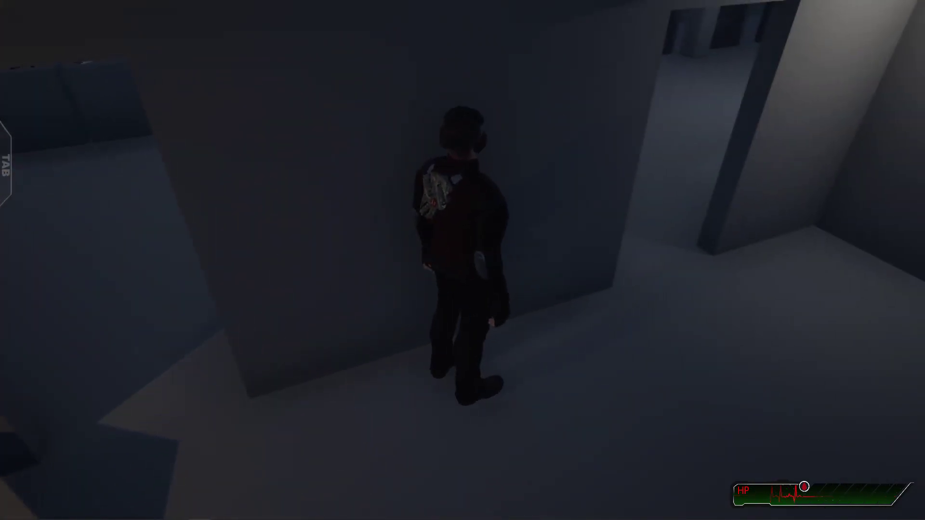
pyautogui.press('w')
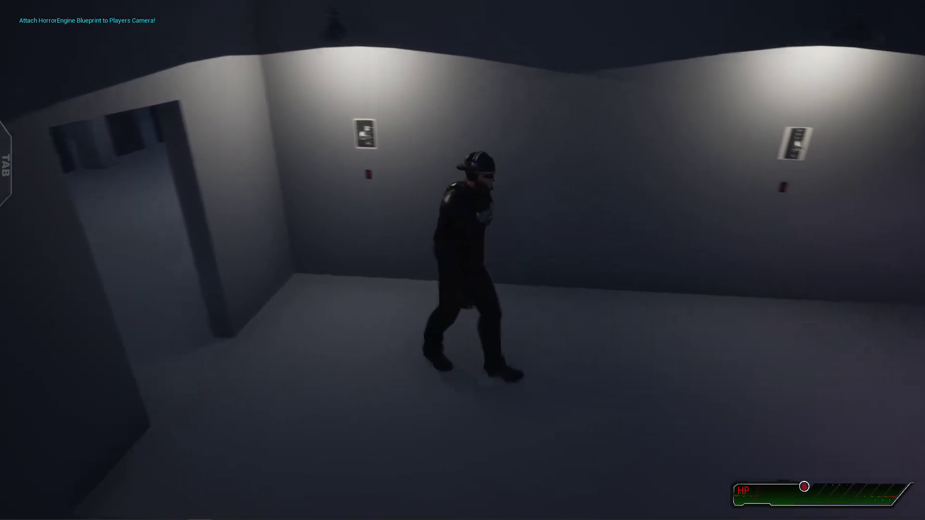
pyautogui.press('w')
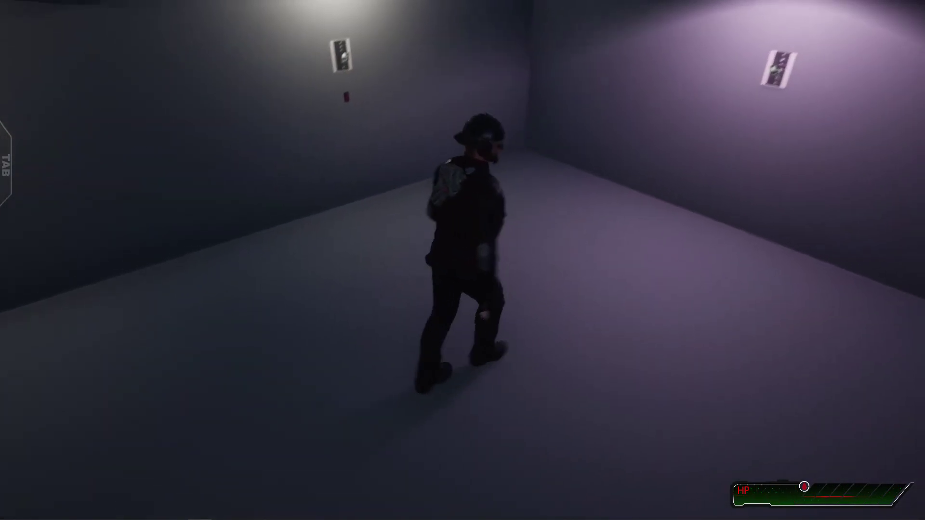
pyautogui.press('w')
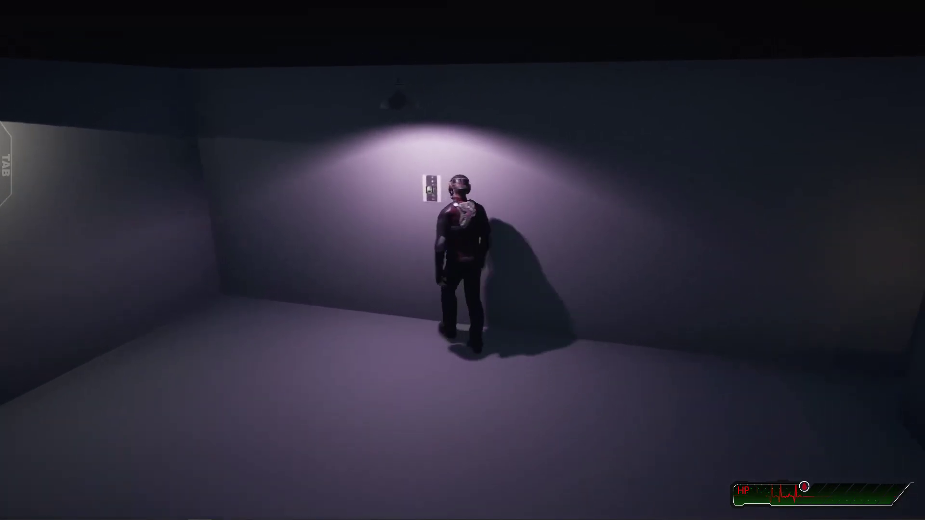
# Finish walking, stop the play session and restore the full editor layout.
pyautogui.press('s')
pyautogui.press('w')
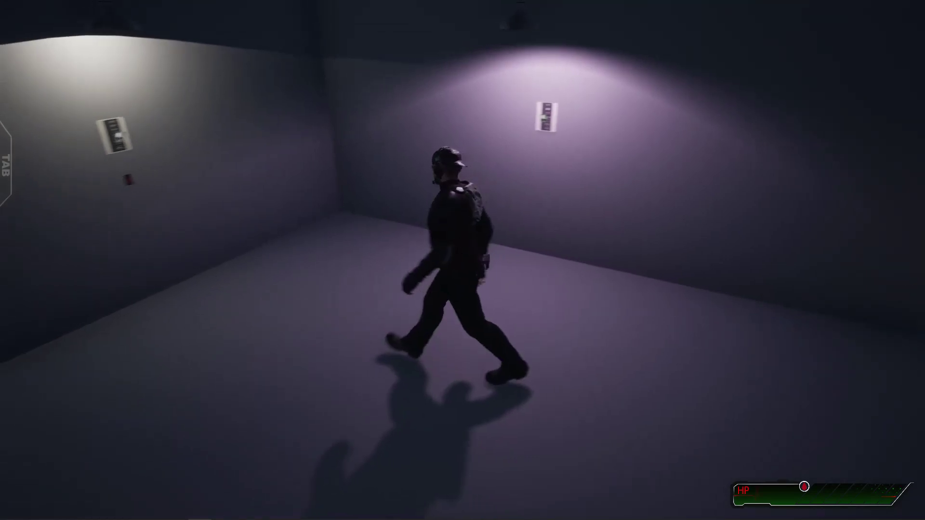
pyautogui.press('Escape')
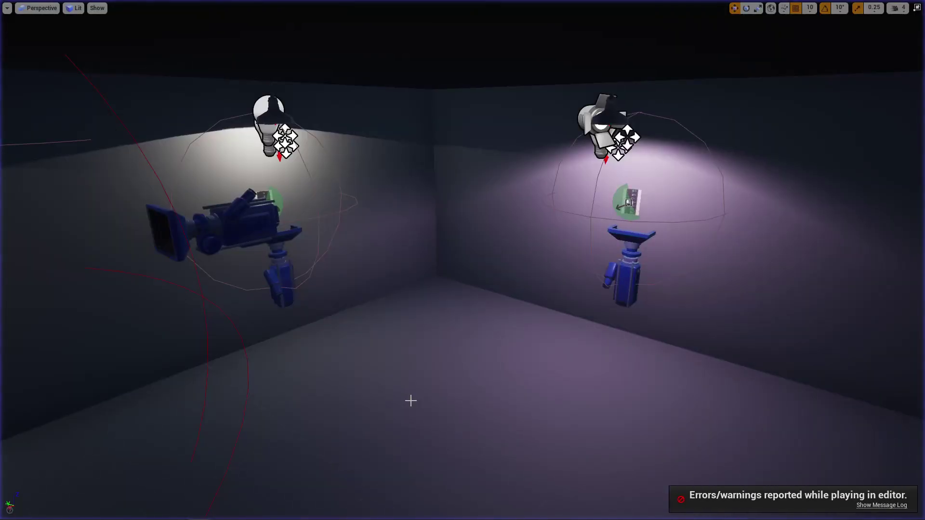
pyautogui.moveTo(69, 284); pyautogui.dragTo(212, 323, button='right')
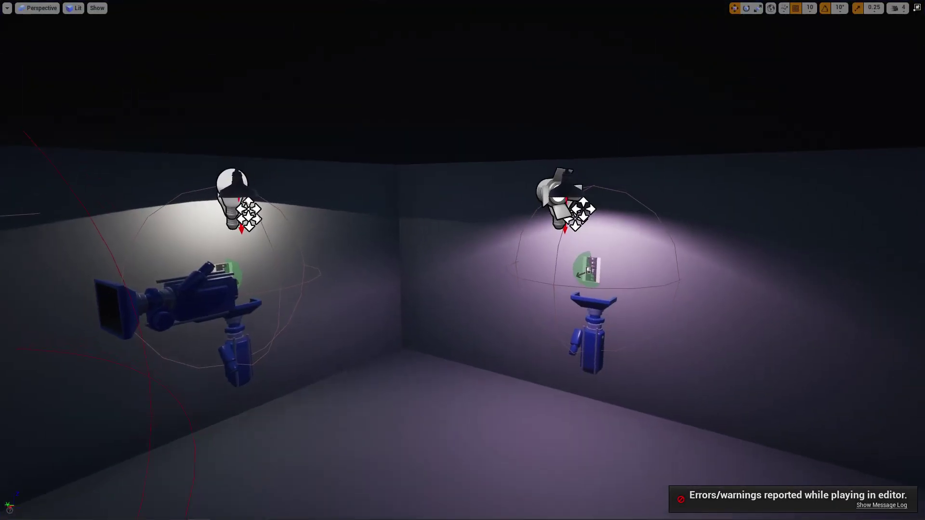
pyautogui.press('F11')
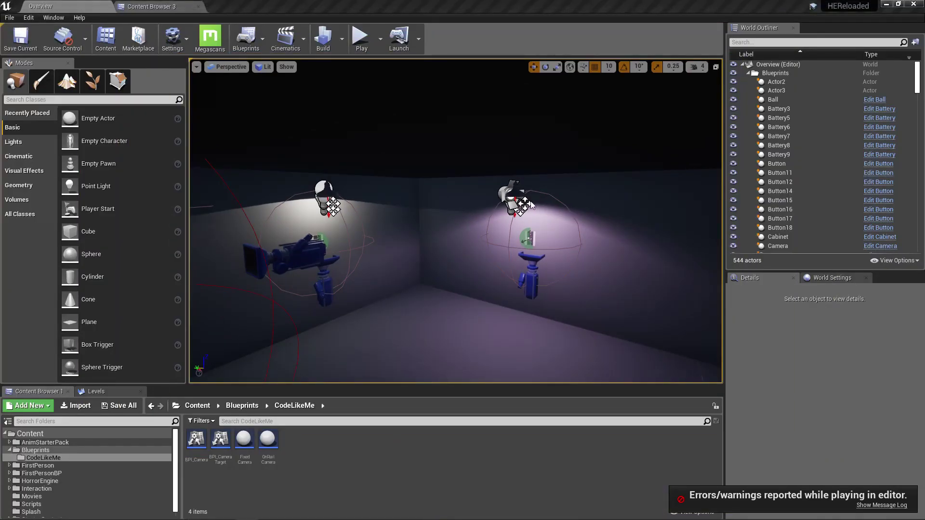
# Select the player character and open its Character_Pawn_PlayerModel blueprint preview.
pyautogui.moveTo(531, 202); pyautogui.dragTo(534, 196, button='right')
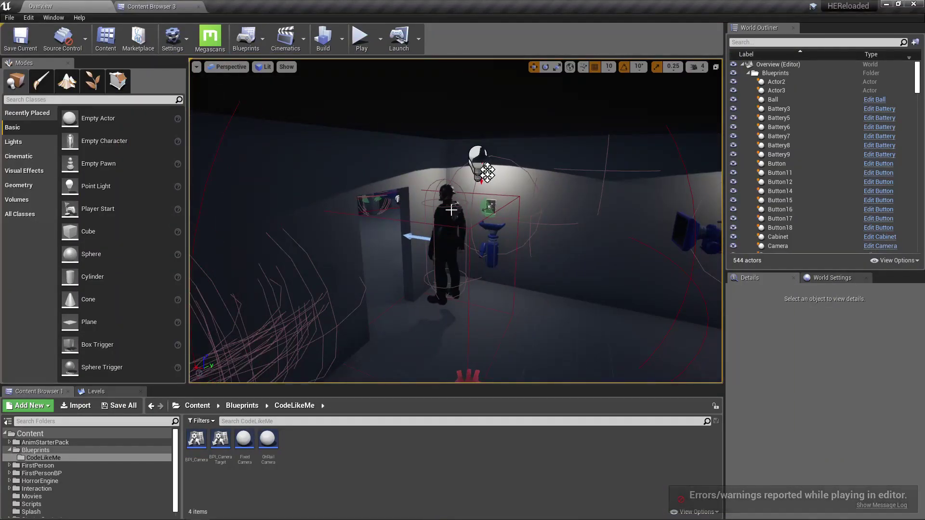
pyautogui.click(451, 209)
pyautogui.click(886, 161)
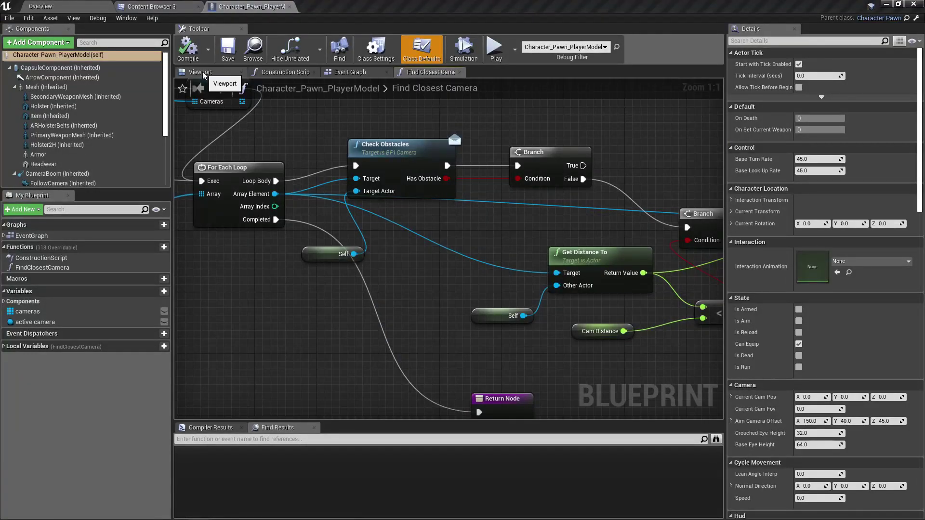
pyautogui.click(203, 73)
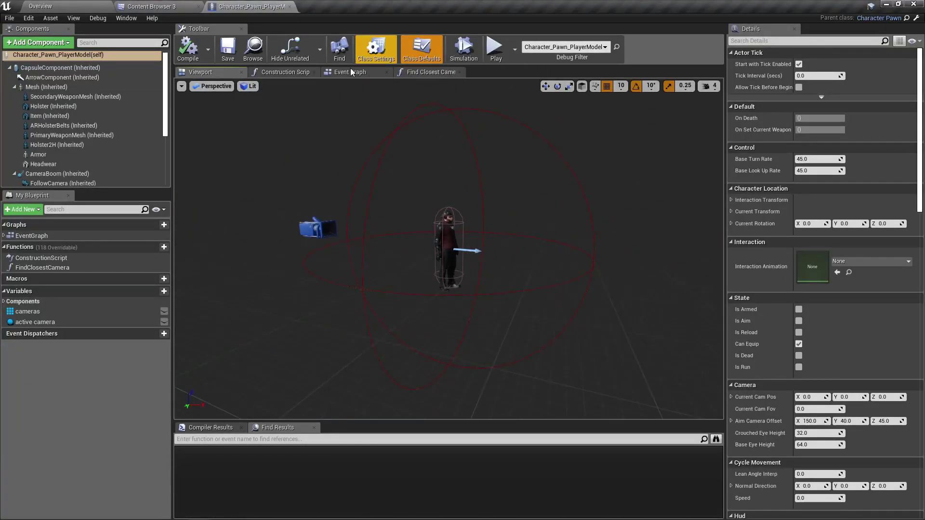
# Switch to the Event Graph and zoom out and back in to survey it.
pyautogui.click(346, 71)
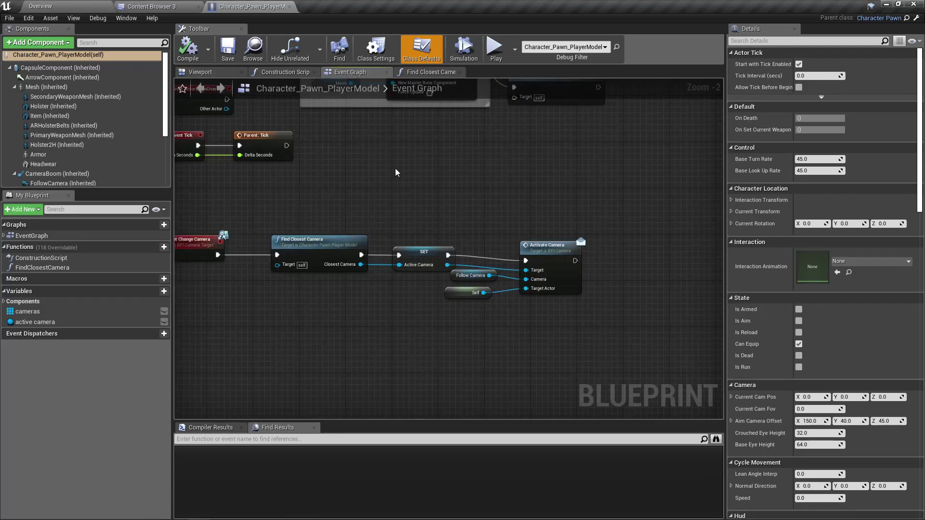
pyautogui.scroll(-1, 442, 289)
pyautogui.scroll(-1, 443, 289)
pyautogui.scroll(-1, 385, 231)
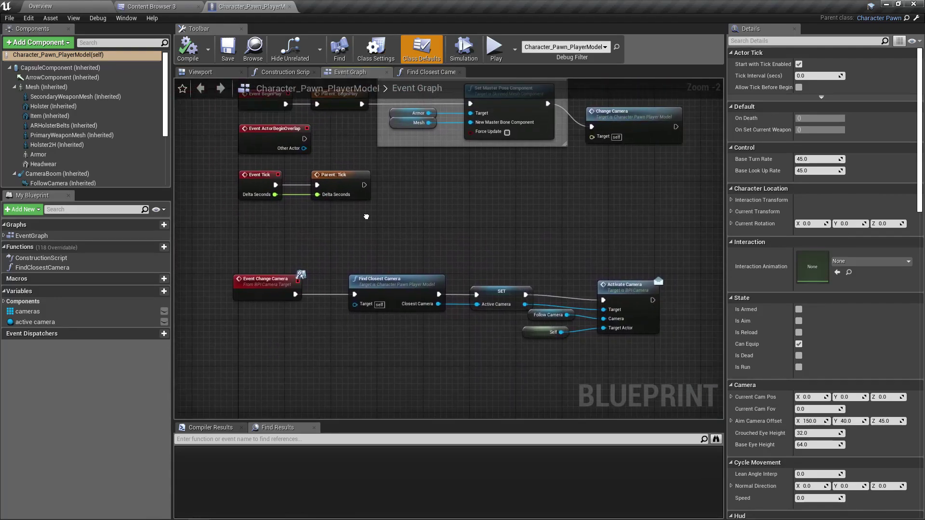
pyautogui.scroll(-2, 364, 211)
pyautogui.scroll(1, 366, 217)
pyautogui.scroll(1, 359, 299)
pyautogui.scroll(1, 378, 337)
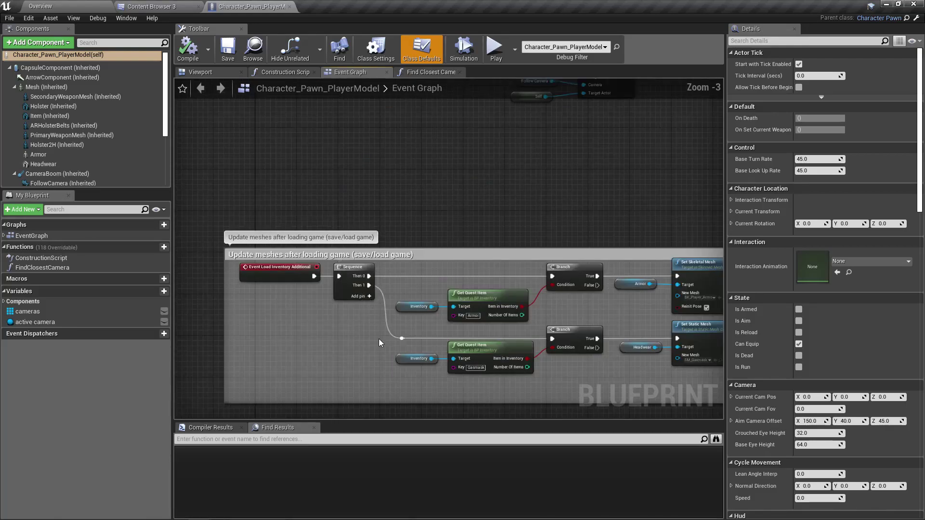
pyautogui.scroll(1, 364, 266)
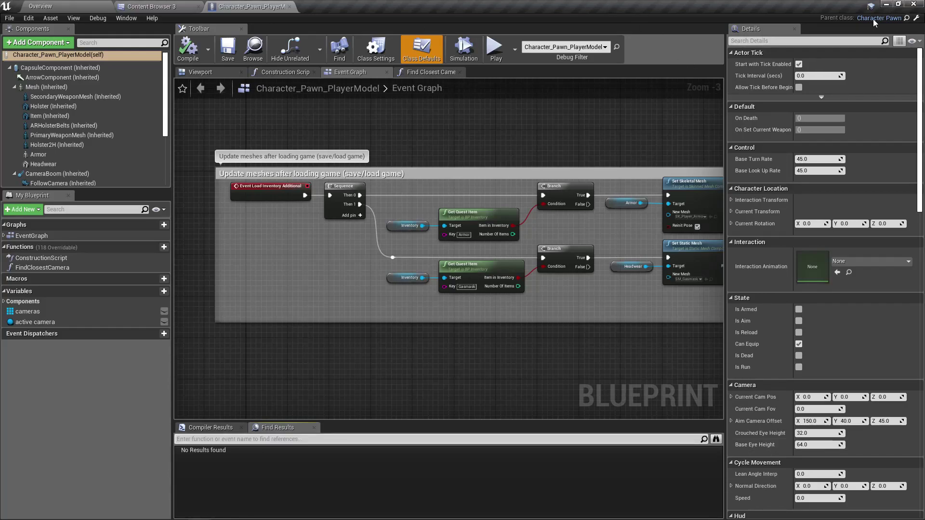
# Open the parent Character_Pawn blueprint and its Movement collapsed graph.
pyautogui.click(916, 19)
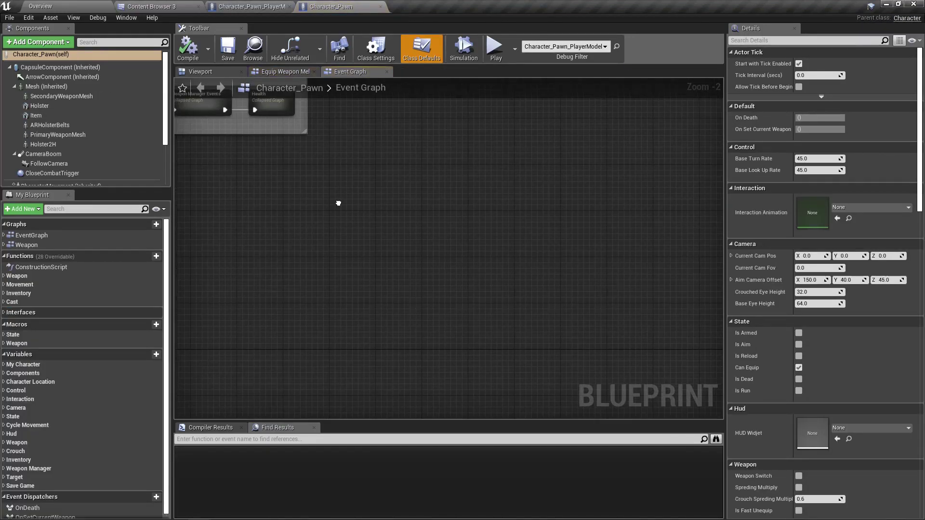
pyautogui.moveTo(347, 206)
pyautogui.mouseDown(button='right')
pyautogui.moveTo(485, 333)
pyautogui.moveTo(687, 340)
pyautogui.mouseUp(button='right')
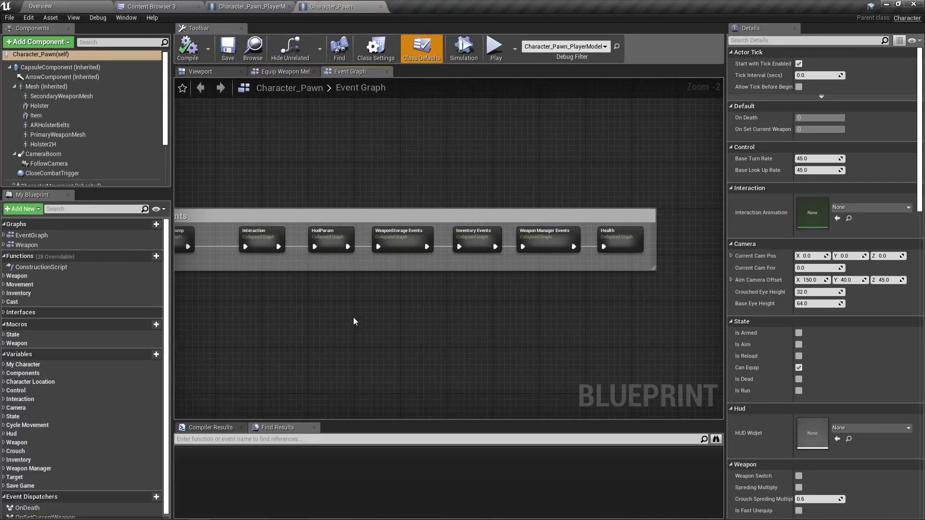
pyautogui.moveTo(261, 320)
pyautogui.mouseDown(button='right')
pyautogui.moveTo(544, 319)
pyautogui.moveTo(532, 245)
pyautogui.mouseUp(button='right')
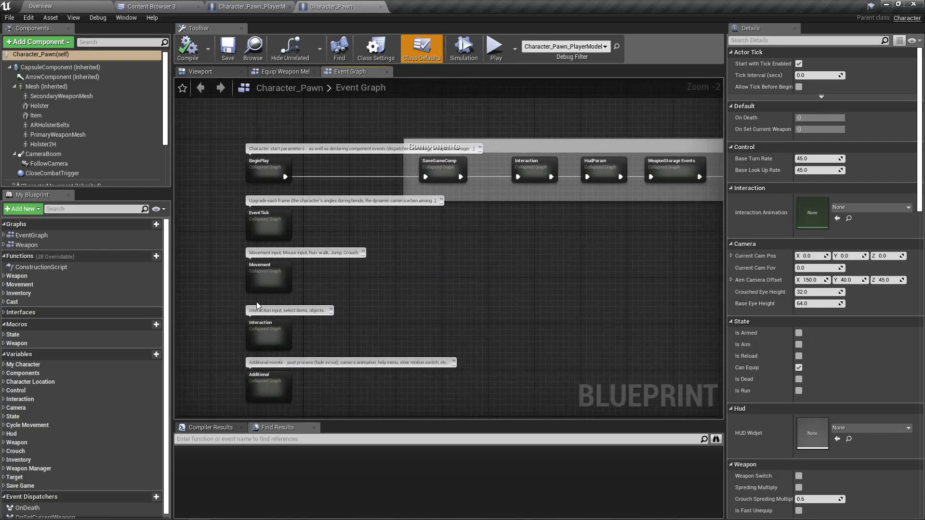
pyautogui.doubleClick(267, 273)
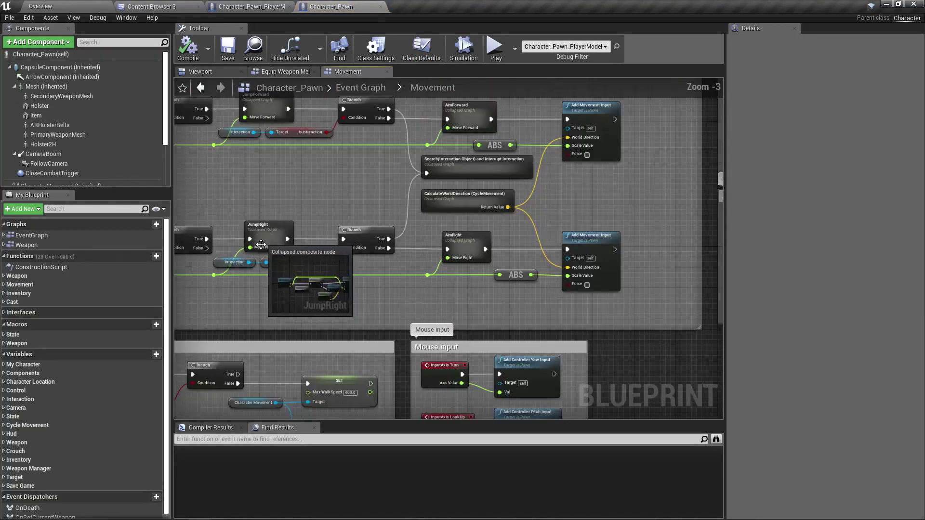
# Pan from the MoveForward/MoveRight inputs to the Add Movement Input nodes.
pyautogui.moveTo(236, 175)
pyautogui.mouseDown(button='right')
pyautogui.moveTo(506, 196)
pyautogui.moveTo(482, 203)
pyautogui.mouseUp(button='right')
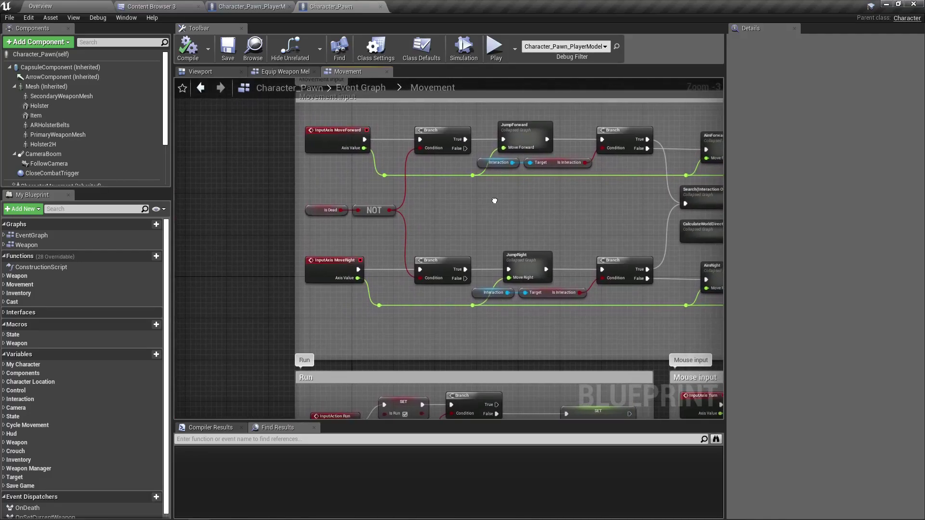
pyautogui.moveTo(482, 203); pyautogui.dragTo(269, 207, button='right')
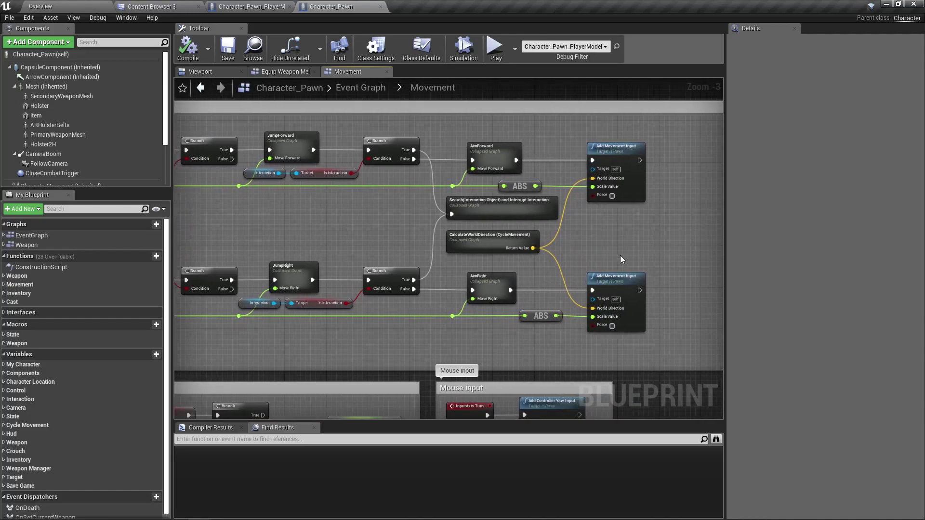
pyautogui.scroll(3, 620, 256)
pyautogui.scroll(-1, 605, 256)
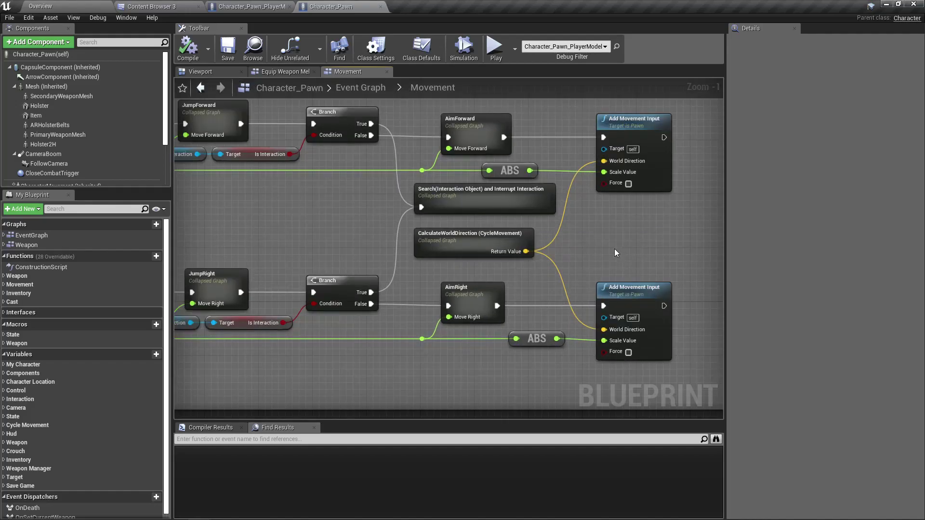
# Recentre the movement nodes and widen the graph by shrinking the side panel.
pyautogui.rightClick(614, 249)
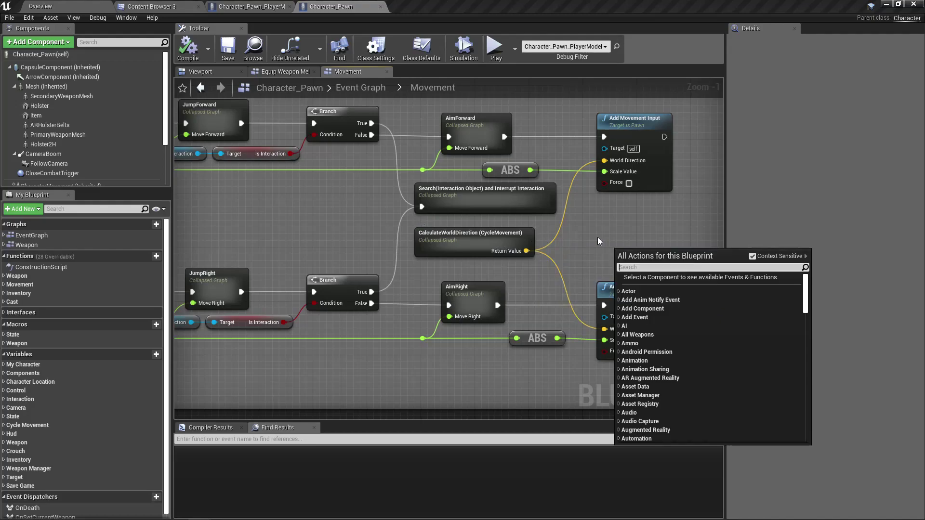
pyautogui.moveTo(597, 241); pyautogui.dragTo(596, 222, button='right')
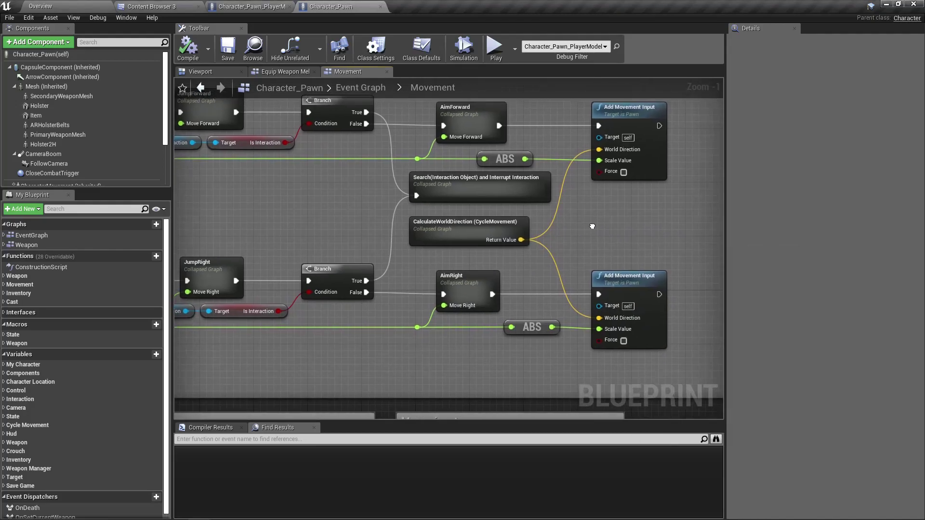
pyautogui.moveTo(596, 223)
pyautogui.mouseDown(button='right')
pyautogui.moveTo(685, 229)
pyautogui.moveTo(526, 250)
pyautogui.mouseUp(button='right')
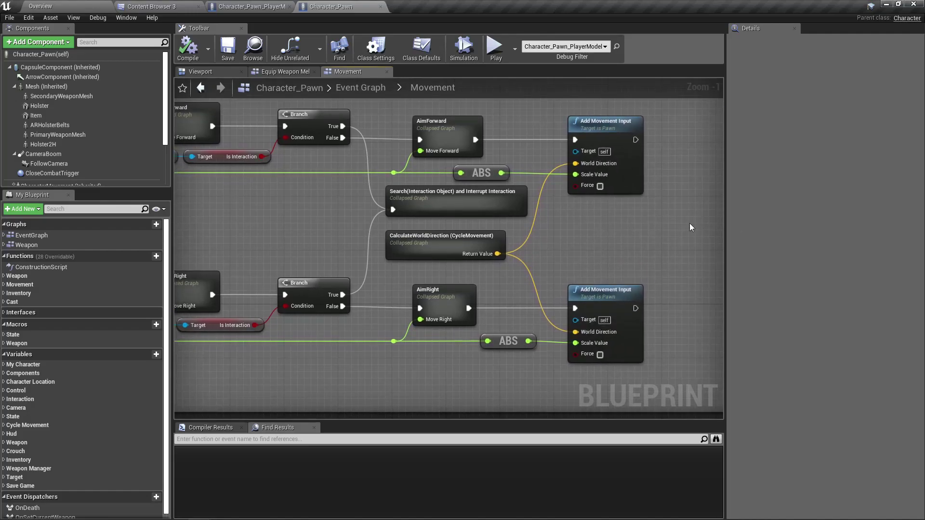
pyautogui.moveTo(725, 222); pyautogui.dragTo(838, 222)
pyautogui.scroll(-2, 571, 238)
pyautogui.scroll(-1, 545, 251)
pyautogui.scroll(4, 503, 255)
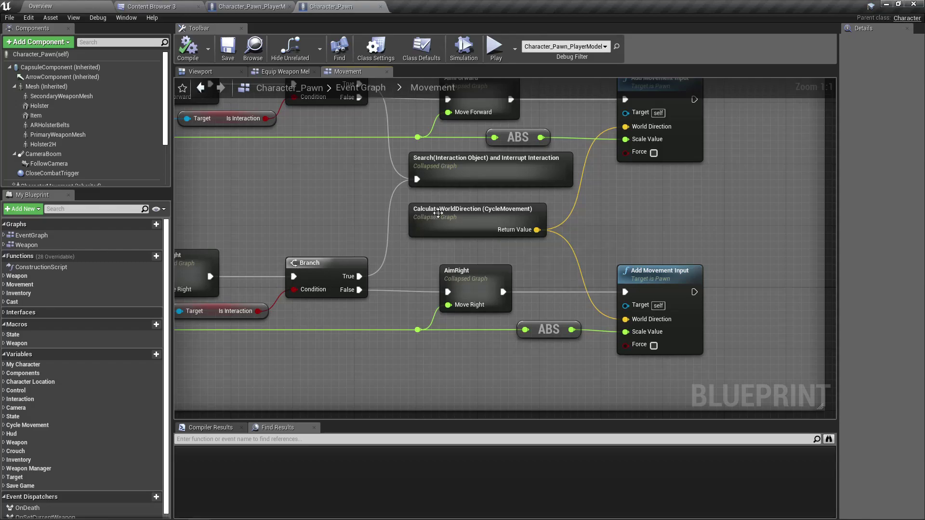
pyautogui.moveTo(473, 222)
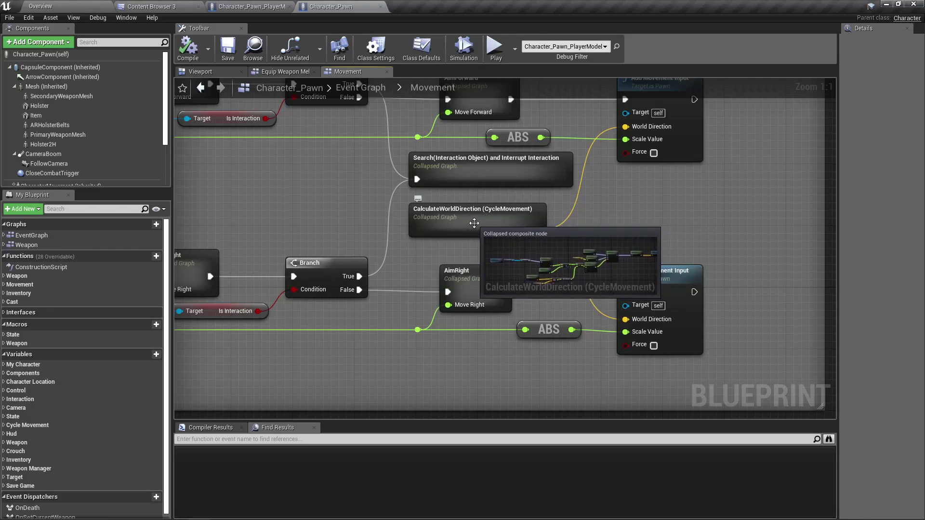
# Open the CalculateWorldDirection collapsed graph and pan across its direction calculation.
pyautogui.doubleClick(468, 219)
pyautogui.scroll(1, 467, 220)
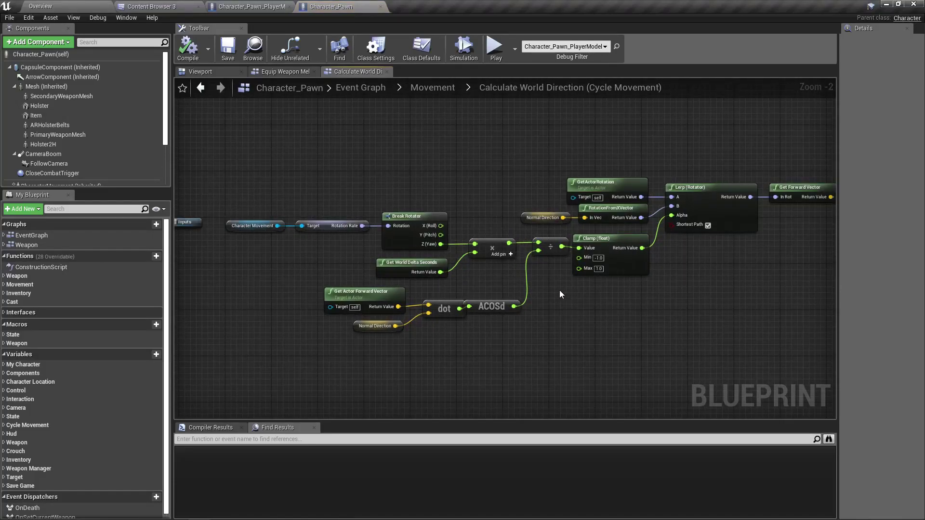
pyautogui.moveTo(582, 298)
pyautogui.mouseDown(button='right')
pyautogui.moveTo(528, 293)
pyautogui.moveTo(445, 309)
pyautogui.mouseUp(button='right')
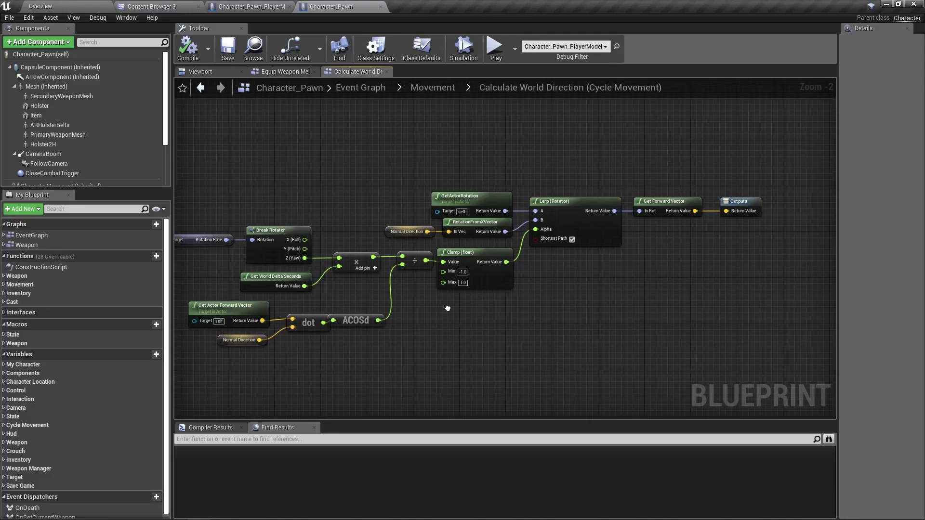
pyautogui.moveTo(445, 310); pyautogui.dragTo(466, 305, button='right')
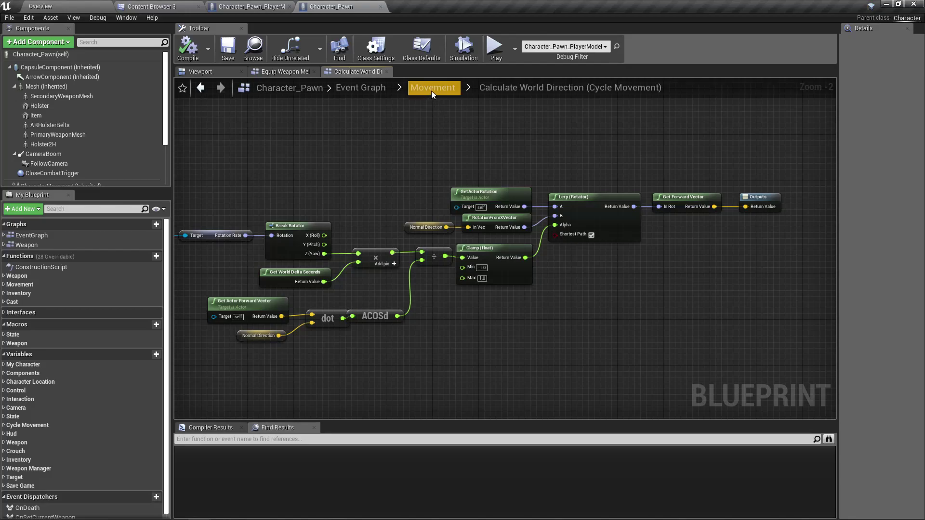
pyautogui.moveTo(408, 140); pyautogui.dragTo(502, 157, button='right')
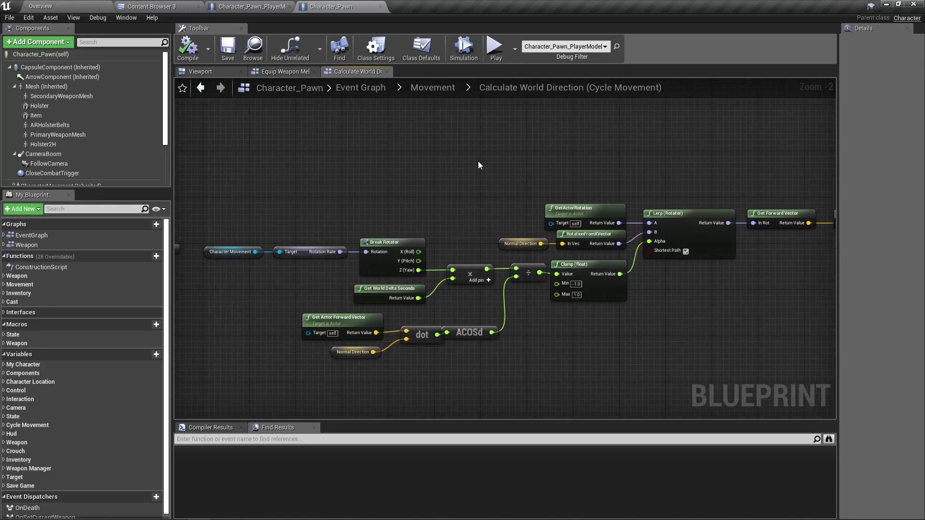
# Return to the Movement graph, reopen CalculateWorldDirection and frame its left-side nodes.
pyautogui.click(438, 88)
pyautogui.scroll(1, 493, 201)
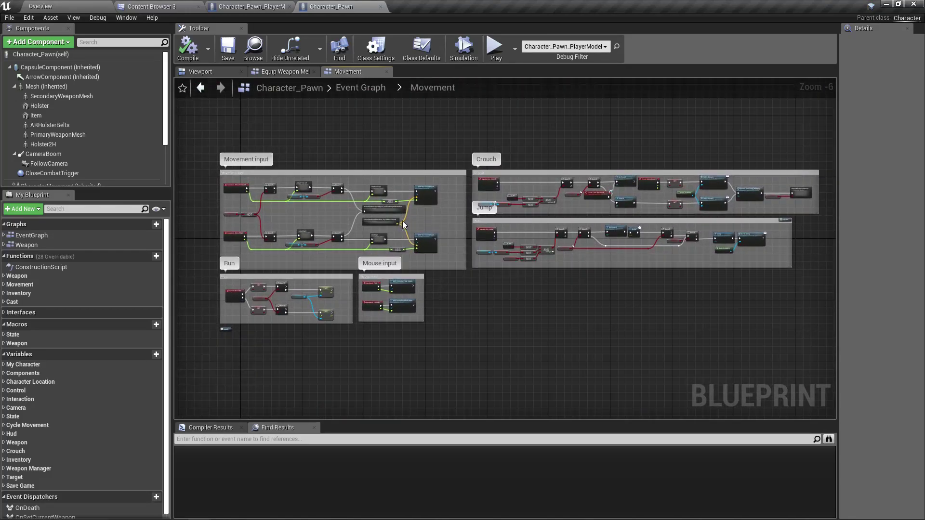
pyautogui.scroll(3, 388, 219)
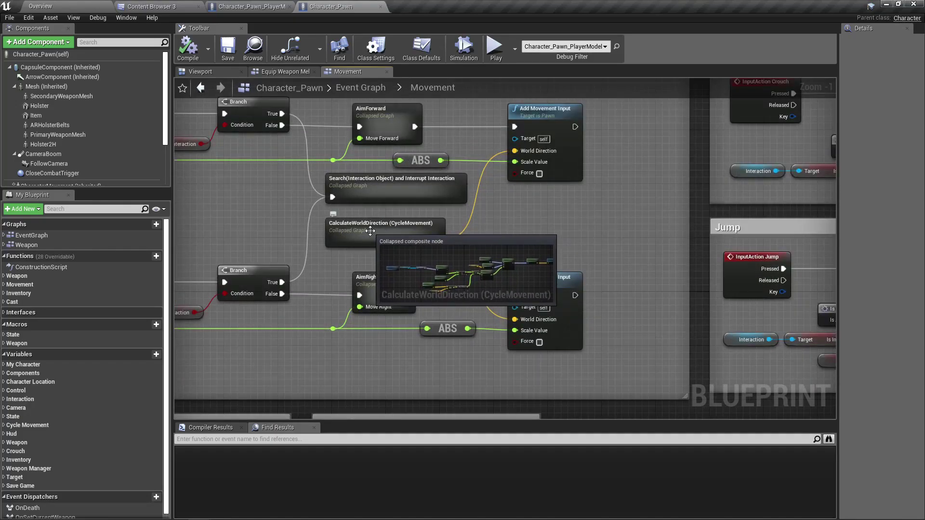
pyautogui.doubleClick(370, 231)
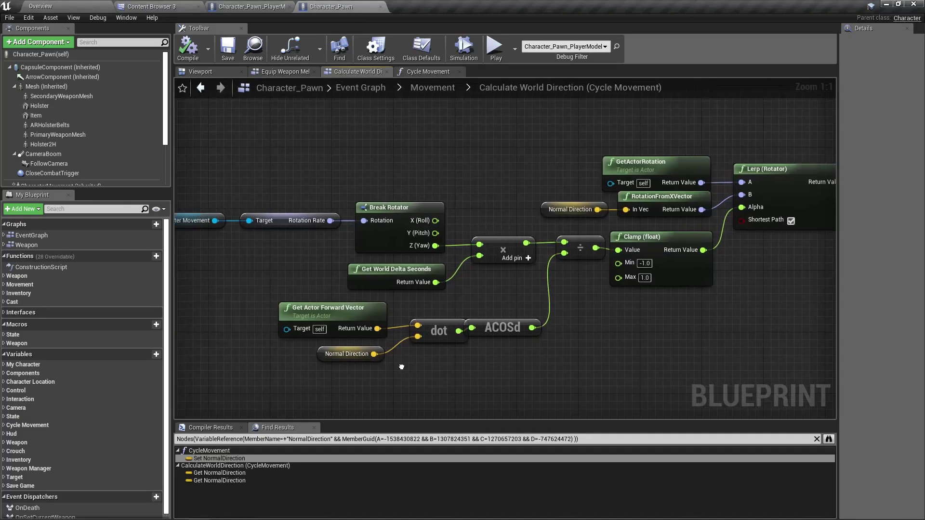
pyautogui.scroll(-2, 378, 346)
pyautogui.scroll(2, 567, 179)
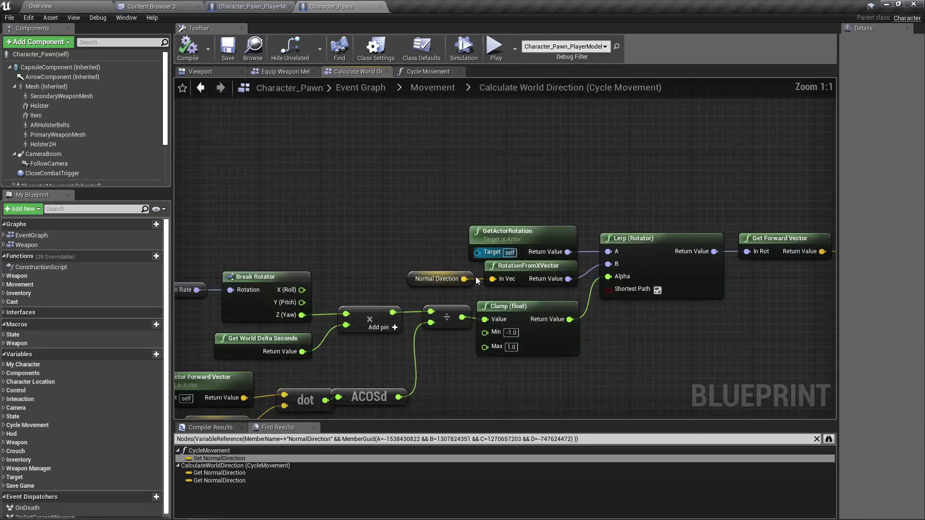
pyautogui.moveTo(614, 346); pyautogui.dragTo(780, 266, button='right')
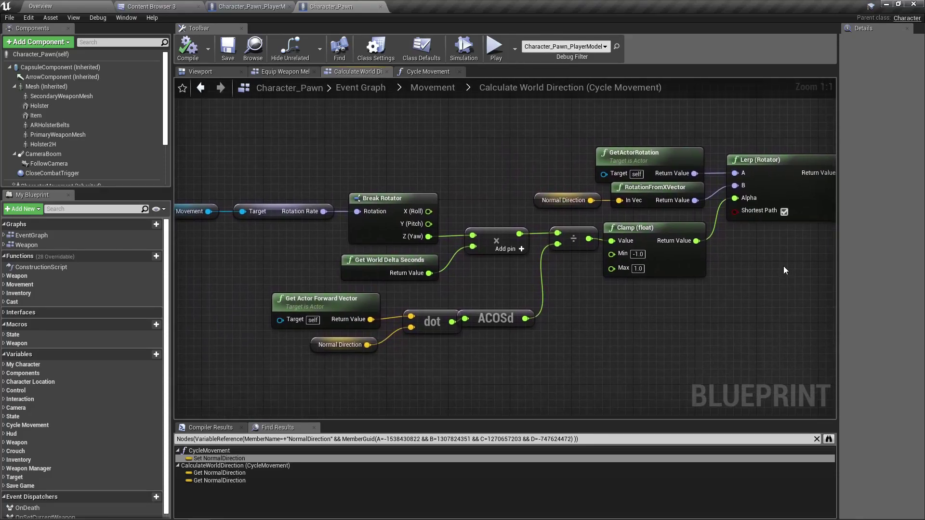
# Find all references to Normal Direction and pick the result where it is set.
pyautogui.click(535, 200)
pyautogui.moveTo(536, 201); pyautogui.dragTo(432, 199, button='right')
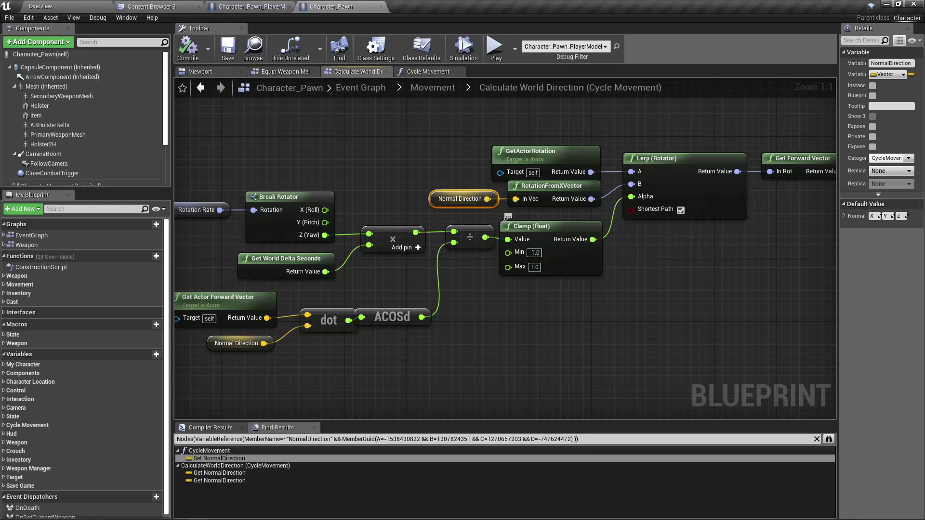
pyautogui.moveTo(485, 310); pyautogui.dragTo(518, 303, button='right')
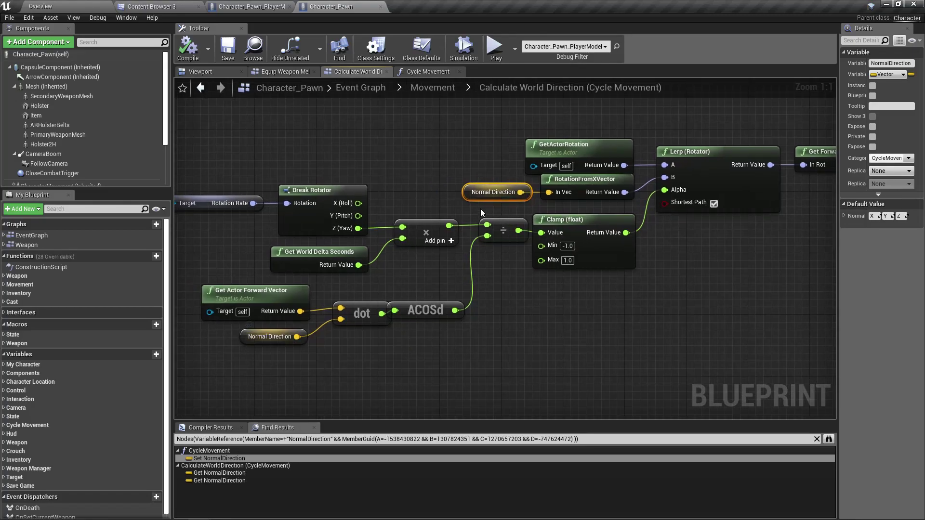
pyautogui.rightClick(468, 196)
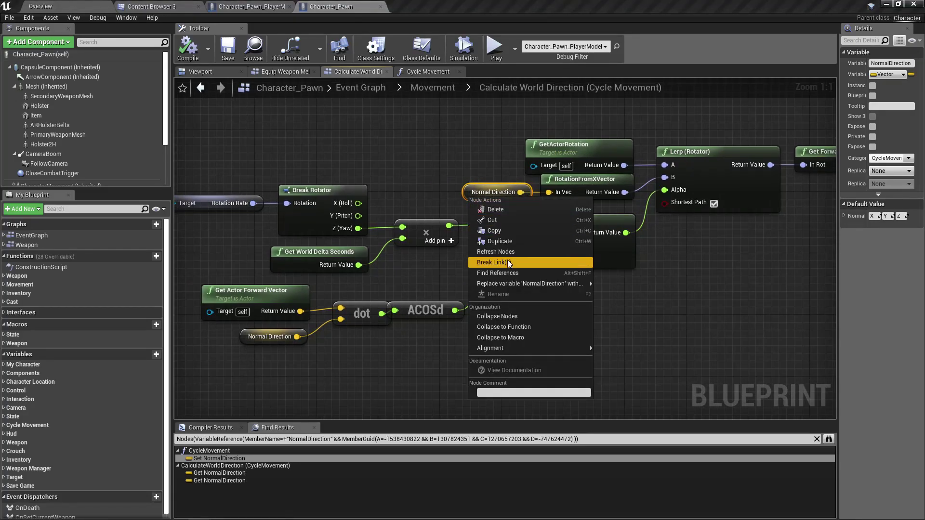
pyautogui.click(510, 273)
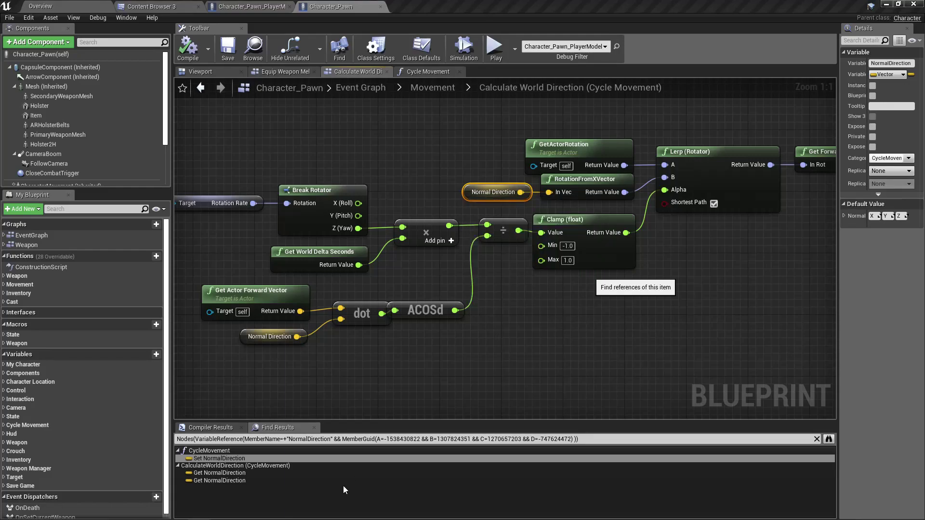
pyautogui.click(222, 459)
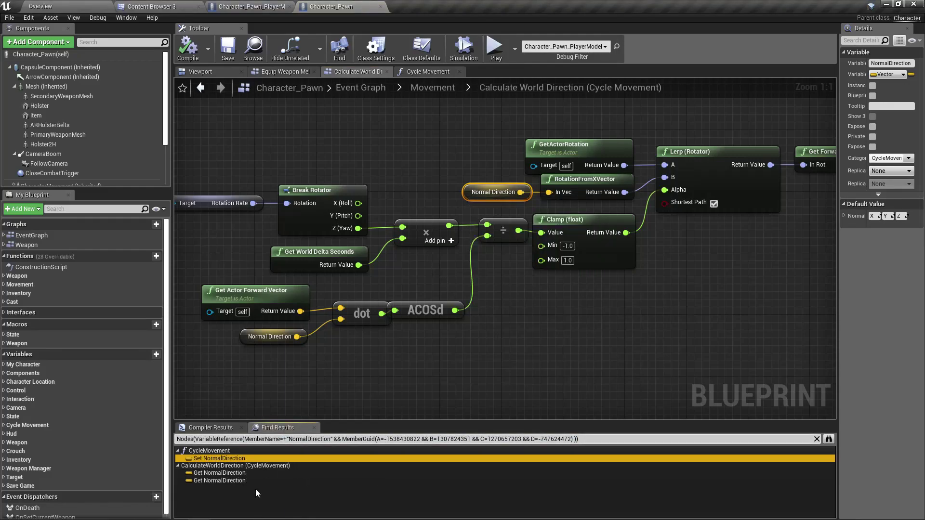
# Jump to Set NormalDirection in Cycle Movement and inspect the MoveForward/MoveRight getters.
pyautogui.doubleClick(212, 462)
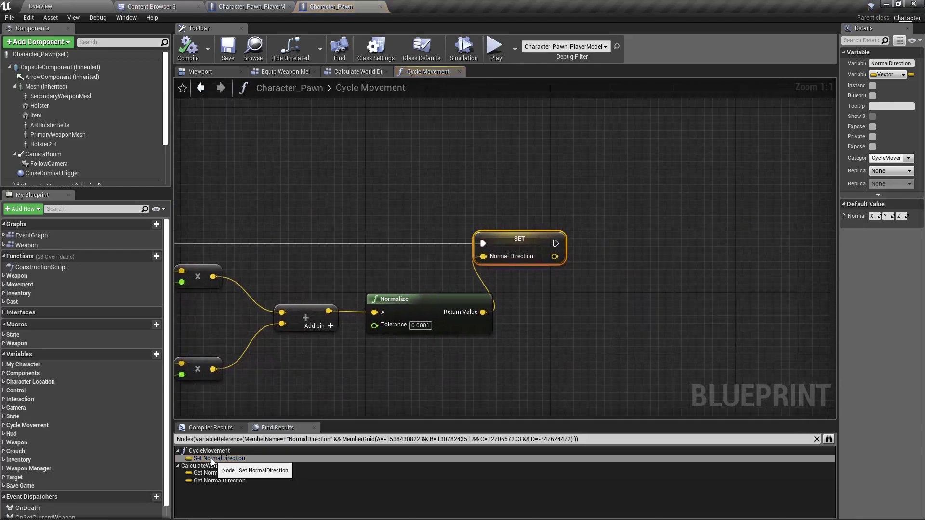
pyautogui.moveTo(250, 366)
pyautogui.mouseDown(button='right')
pyautogui.moveTo(560, 331)
pyautogui.moveTo(677, 342)
pyautogui.mouseUp(button='right')
pyautogui.moveTo(574, 296); pyautogui.dragTo(522, 291, button='right')
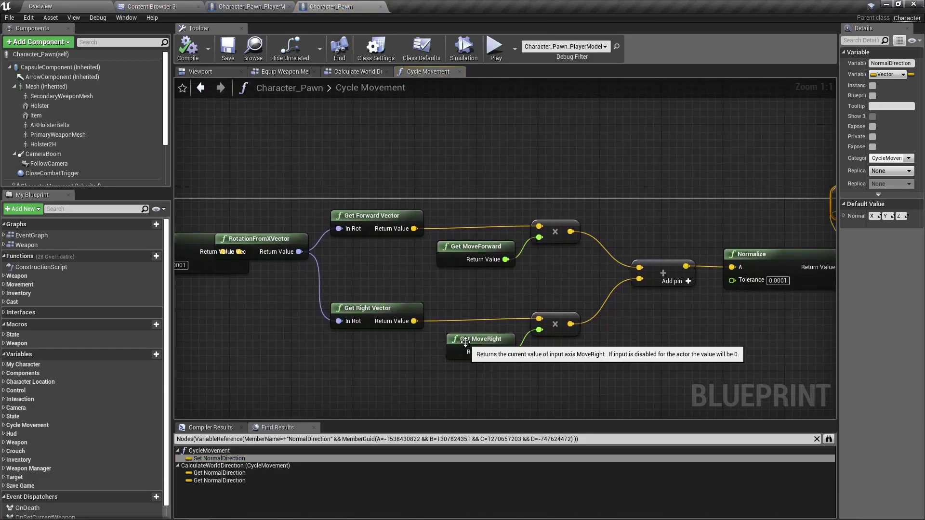
pyautogui.click(477, 342)
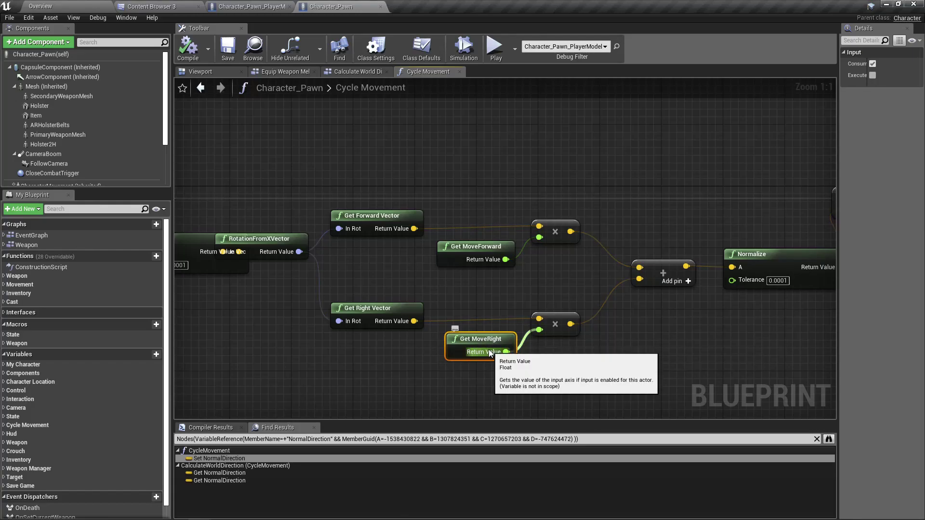
pyautogui.click(512, 248)
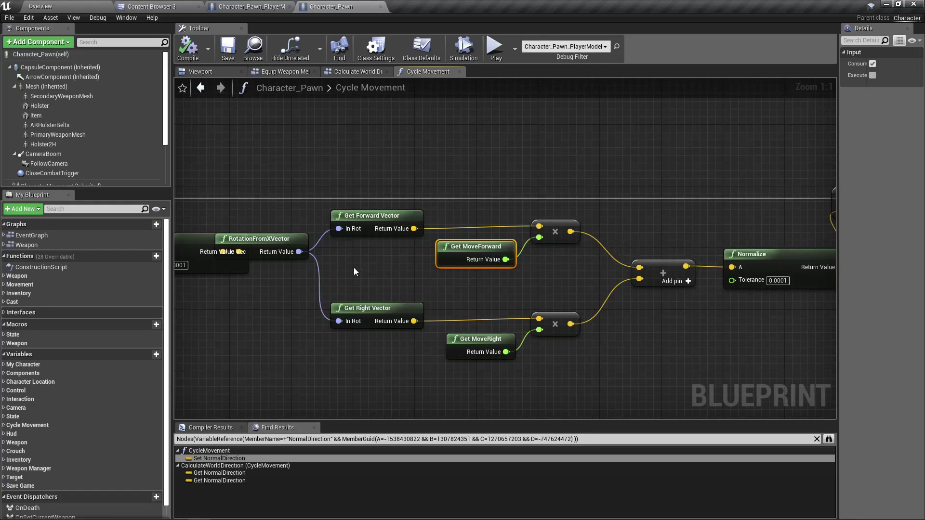
# Box-select the Get Control Rotation through Normalize nodes and drag them left.
pyautogui.moveTo(354, 267); pyautogui.dragTo(550, 263, button='right')
pyautogui.moveTo(313, 289)
pyautogui.mouseDown(button='right')
pyautogui.moveTo(641, 289)
pyautogui.moveTo(558, 298)
pyautogui.mouseUp(button='right')
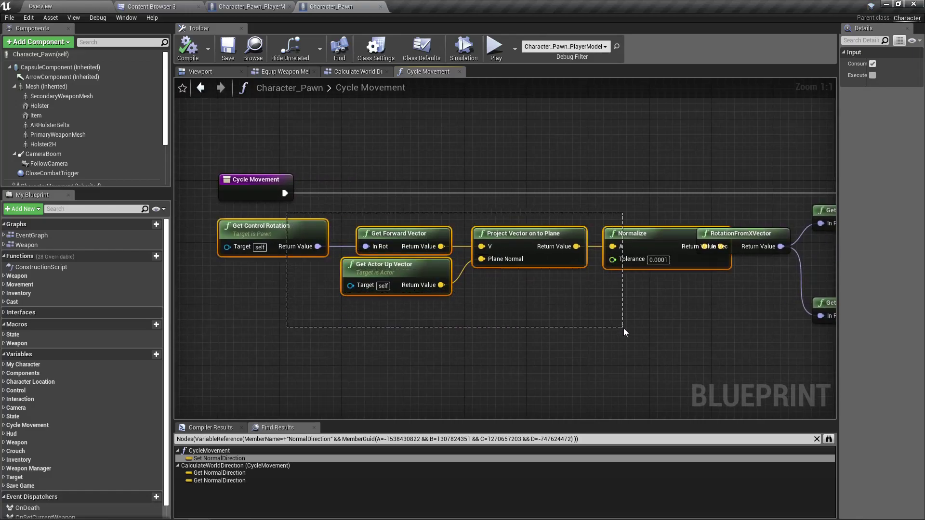
pyautogui.moveTo(641, 241); pyautogui.dragTo(544, 243)
pyautogui.moveTo(646, 289); pyautogui.dragTo(376, 298, button='right')
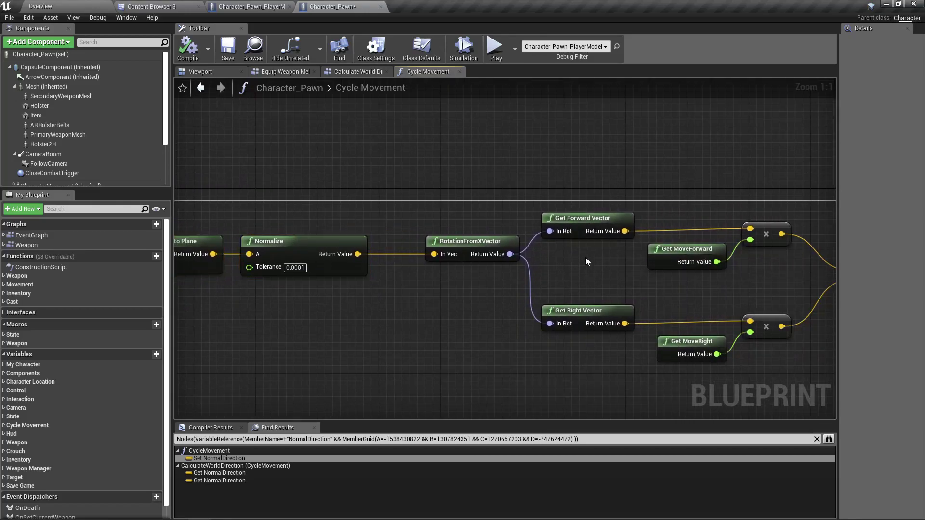
# Pan over the vector math and frame empty space below Get Control Rotation.
pyautogui.moveTo(574, 296)
pyautogui.mouseDown(button='right')
pyautogui.moveTo(458, 306)
pyautogui.moveTo(328, 295)
pyautogui.mouseUp(button='right')
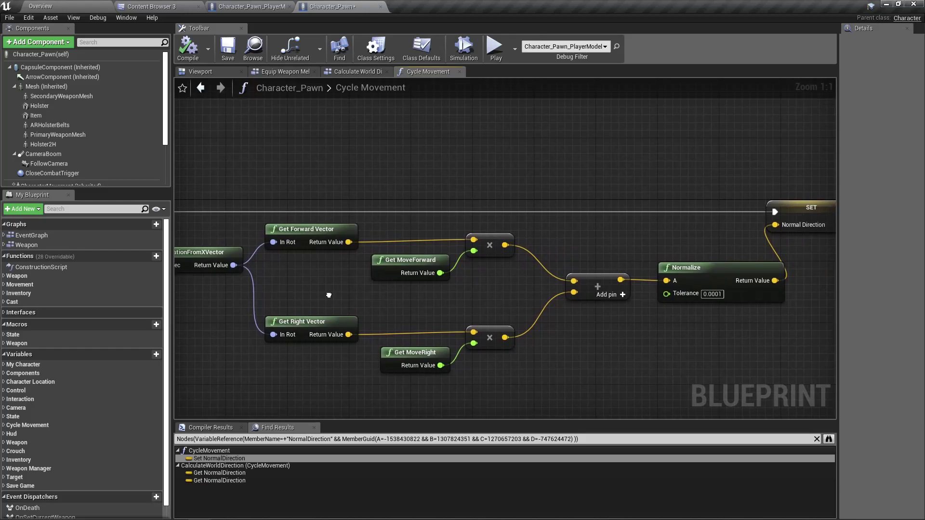
pyautogui.moveTo(328, 295); pyautogui.dragTo(792, 302, button='right')
pyautogui.moveTo(338, 345)
pyautogui.mouseDown(button='right')
pyautogui.moveTo(603, 346)
pyautogui.moveTo(436, 338)
pyautogui.mouseUp(button='right')
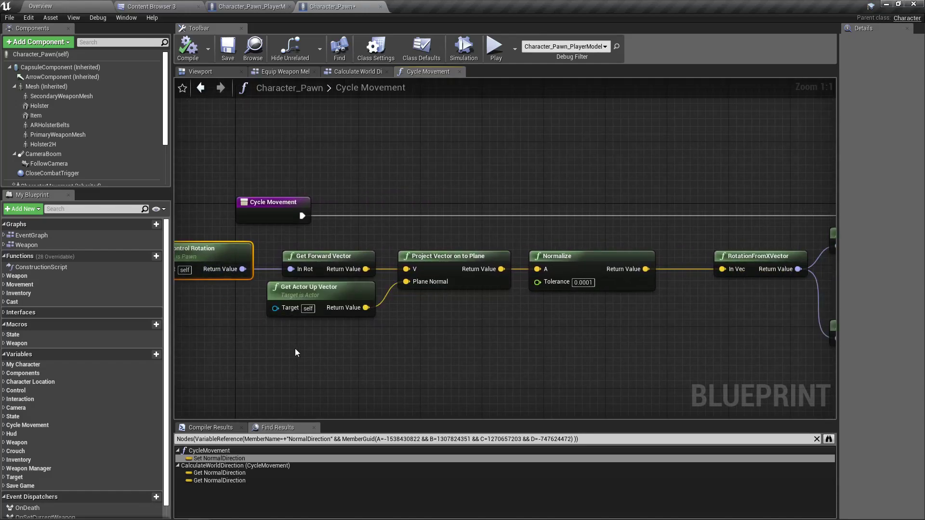
pyautogui.moveTo(295, 350); pyautogui.dragTo(316, 342, button='right')
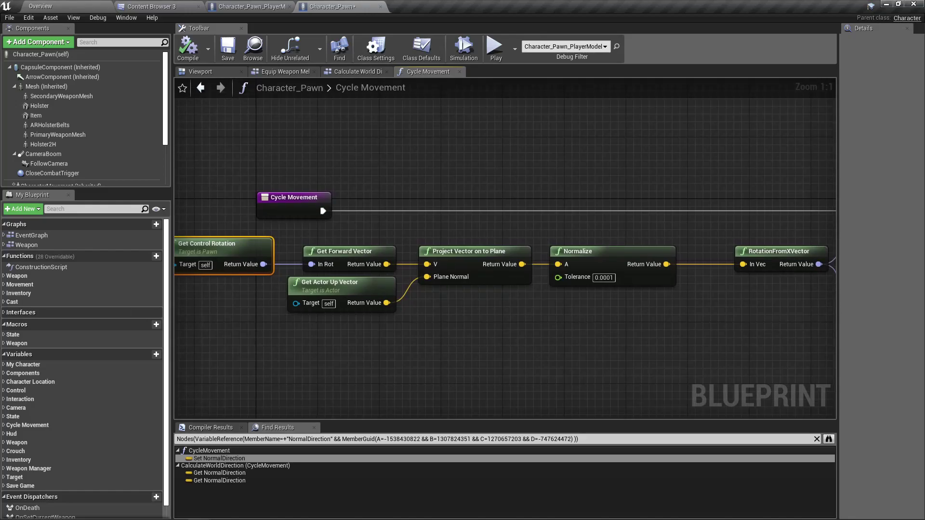
pyautogui.moveTo(238, 333); pyautogui.dragTo(427, 334, button='right')
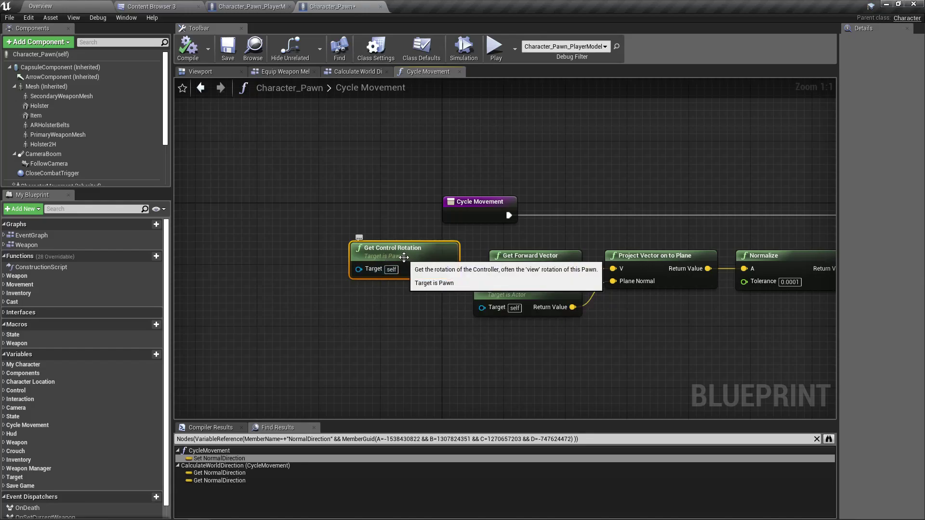
pyautogui.moveTo(436, 327); pyautogui.dragTo(344, 321, button='right')
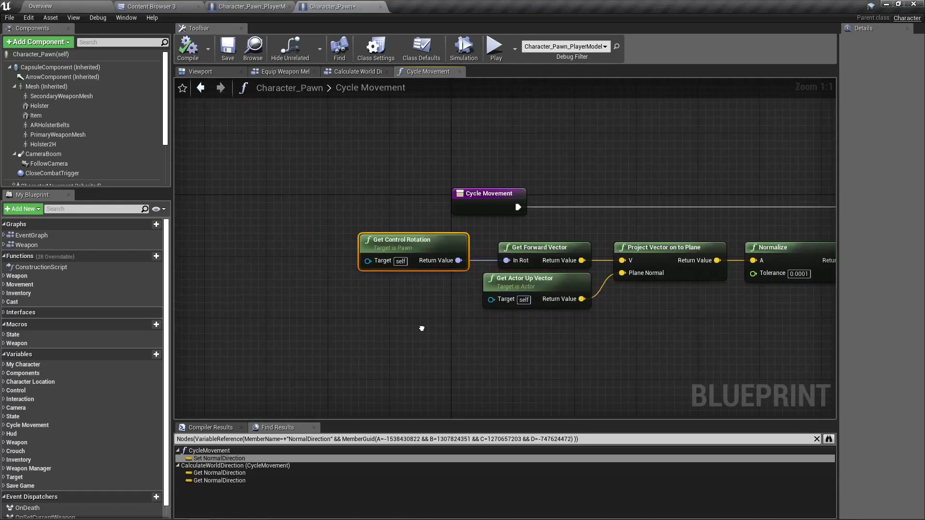
pyautogui.moveTo(272, 323); pyautogui.dragTo(342, 322, button='right')
# Add a Get Player Camera Manager node and its Transform Component getter.
pyautogui.rightClick(342, 322)
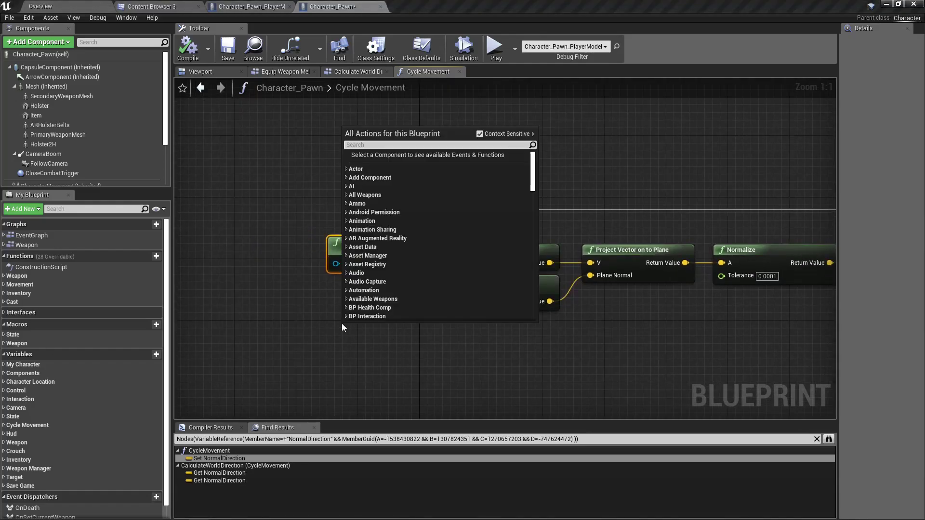
pyautogui.write('main came')
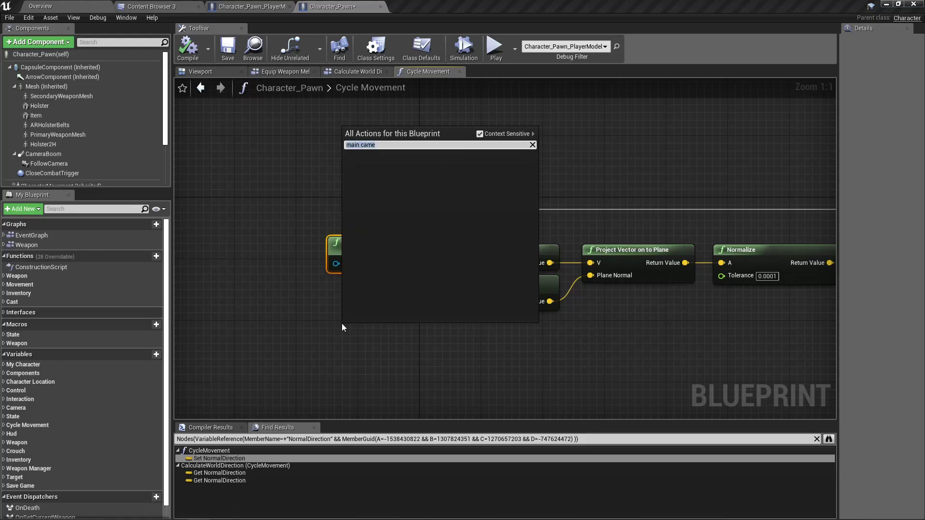
pyautogui.write('camera ma')
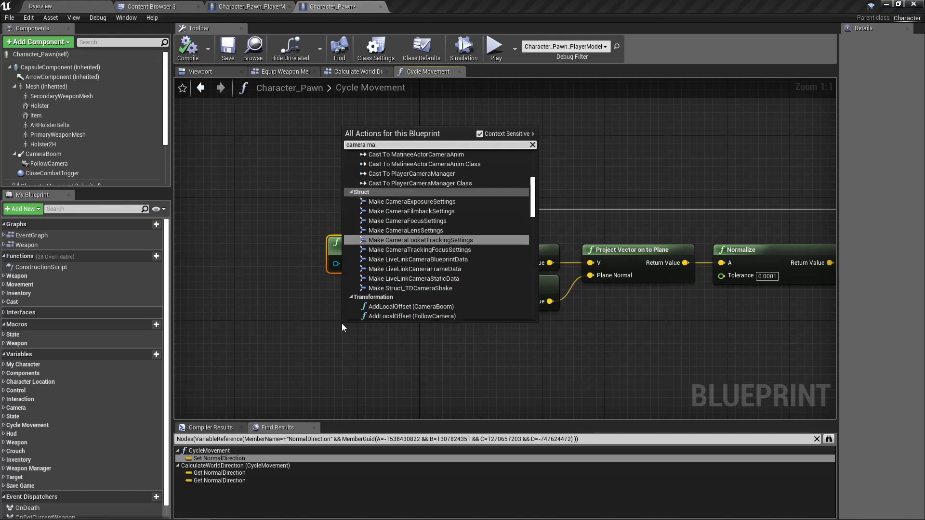
pyautogui.write('na')
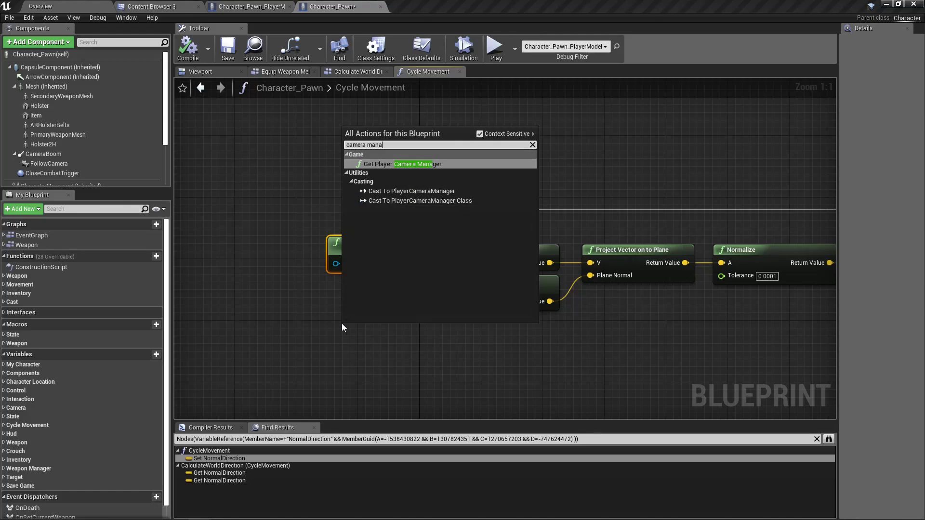
pyautogui.press('Return')
pyautogui.moveTo(396, 328)
pyautogui.moveTo(408, 331)
pyautogui.mouseDown()
pyautogui.moveTo(310, 345)
pyautogui.moveTo(363, 358)
pyautogui.mouseUp()
pyautogui.write('main')
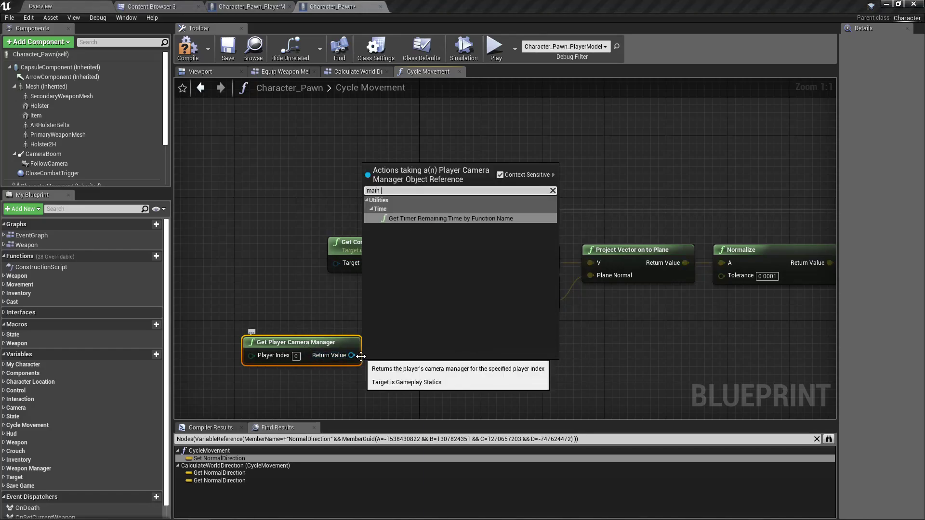
pyautogui.press('BackSpace')
pyautogui.press('BackSpace')
pyautogui.press('BackSpace')
pyautogui.write('camera ')
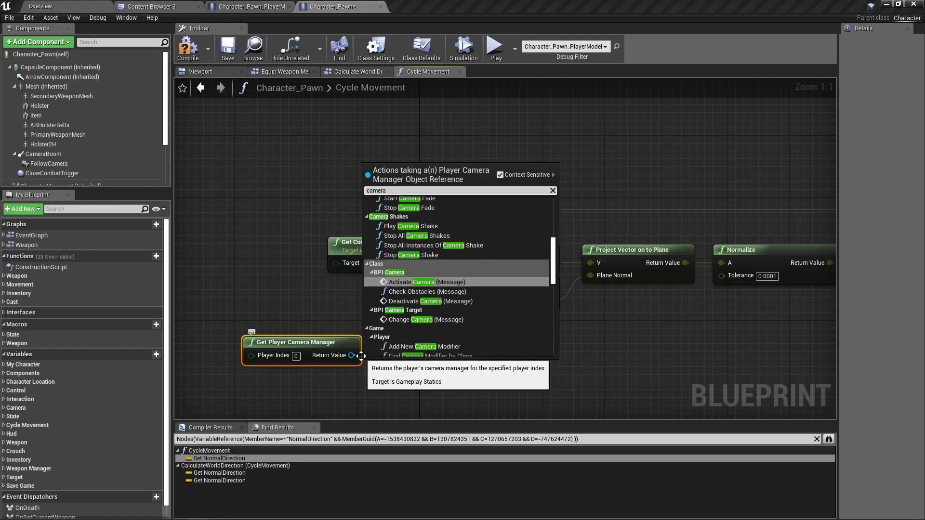
pyautogui.write('co')
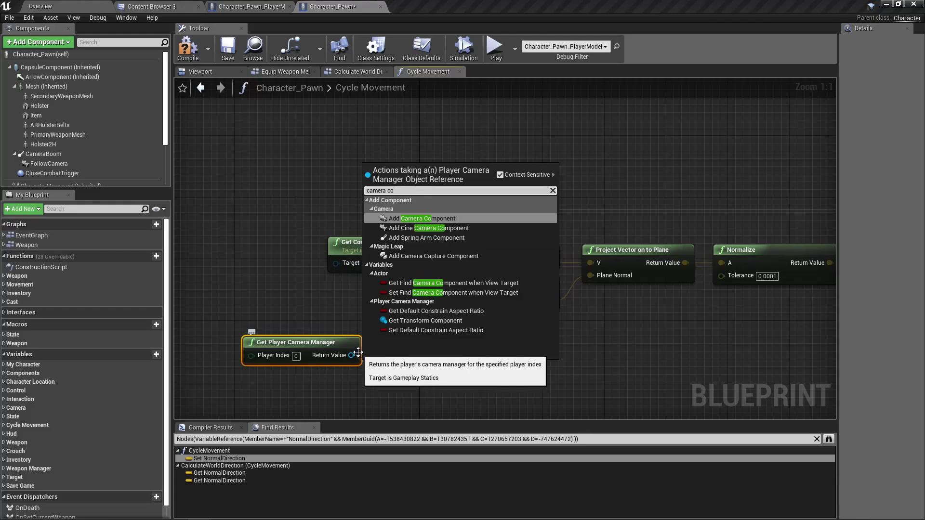
pyautogui.click(411, 319)
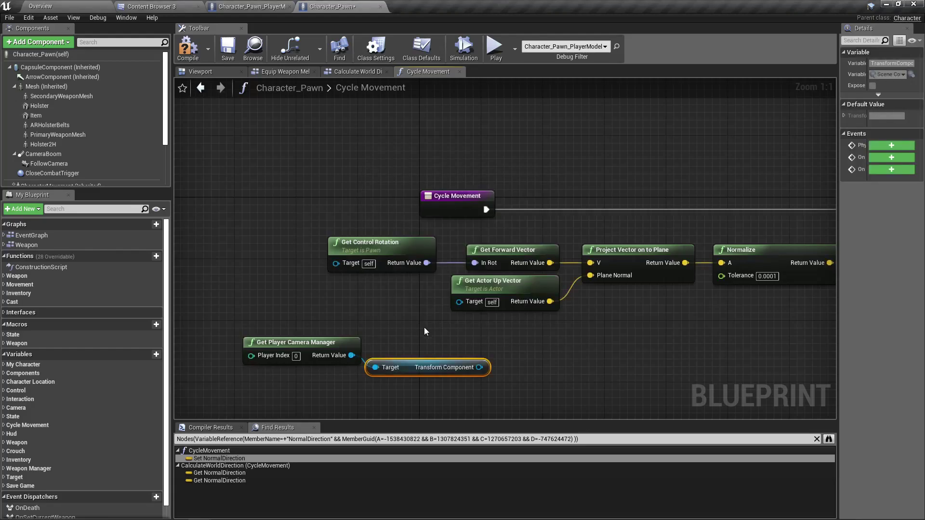
# Select both camera manager nodes and move them further left.
pyautogui.moveTo(297, 319)
pyautogui.mouseDown()
pyautogui.moveTo(411, 383)
pyautogui.moveTo(251, 352)
pyautogui.mouseUp()
pyautogui.moveTo(342, 357); pyautogui.dragTo(424, 361, button='right')
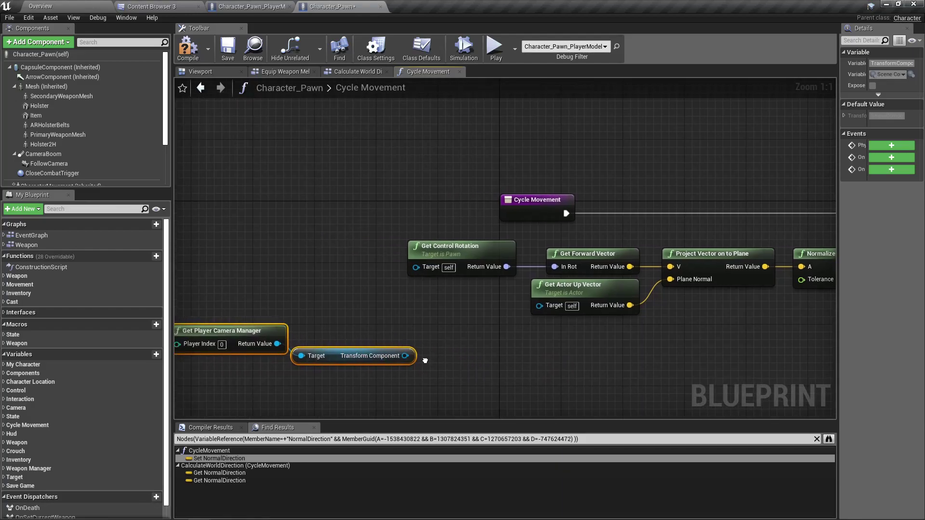
pyautogui.moveTo(345, 357); pyautogui.dragTo(298, 356)
pyautogui.moveTo(298, 364); pyautogui.dragTo(359, 357, button='right')
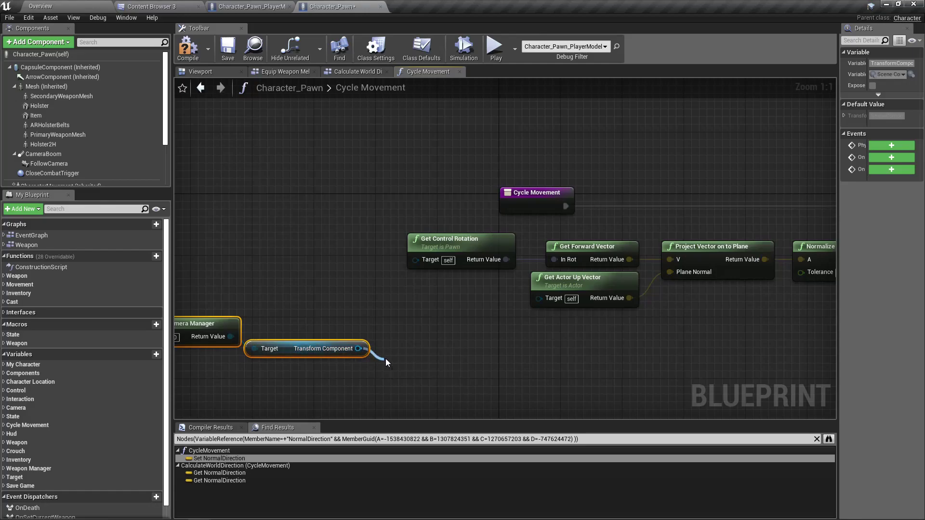
# Add GetWorldRotation on the Transform Component and wire it into Get Forward Vector's In Rot.
pyautogui.moveTo(358, 348); pyautogui.dragTo(386, 361)
pyautogui.write('get rotat')
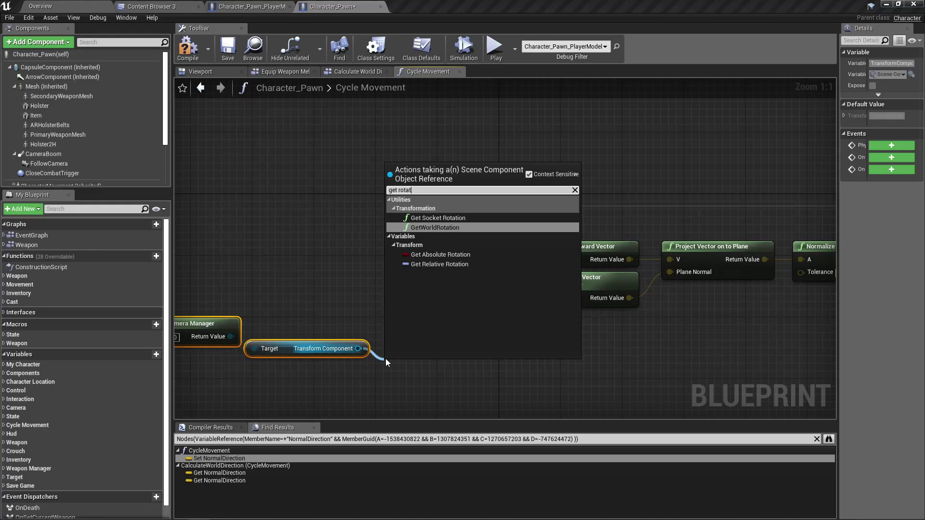
pyautogui.press('Return')
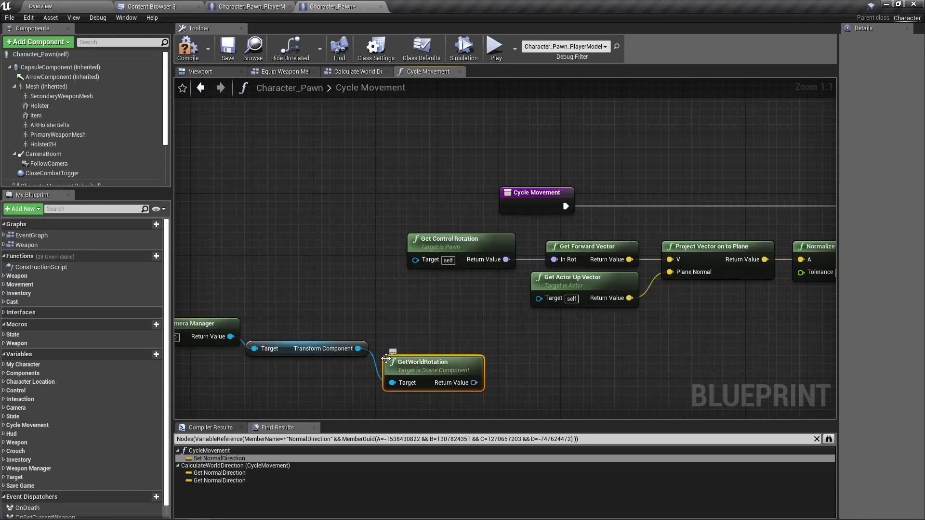
pyautogui.moveTo(461, 346); pyautogui.dragTo(455, 295)
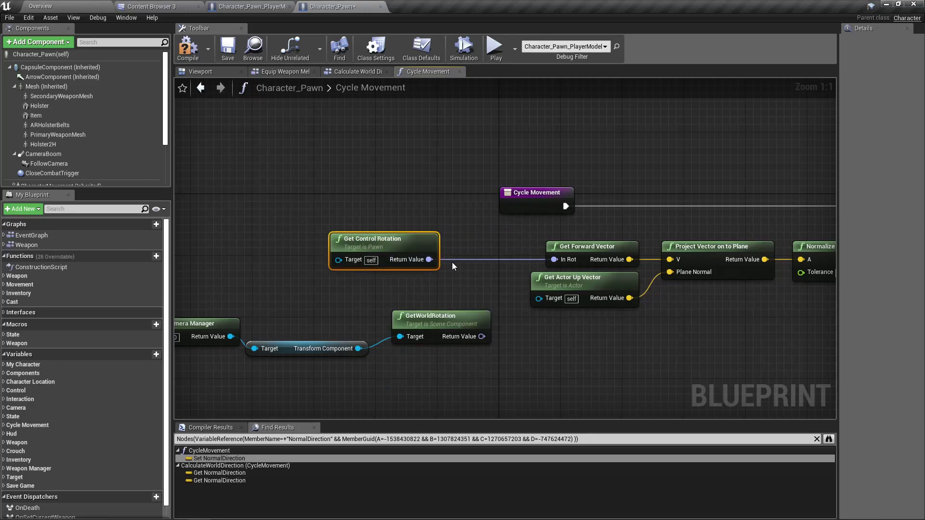
pyautogui.doubleClick(473, 260)
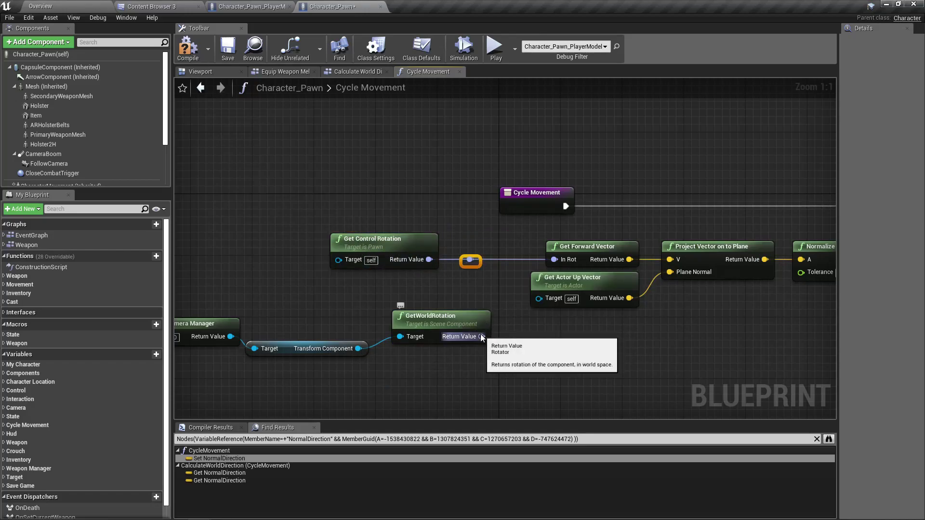
pyautogui.moveTo(481, 336); pyautogui.dragTo(468, 261)
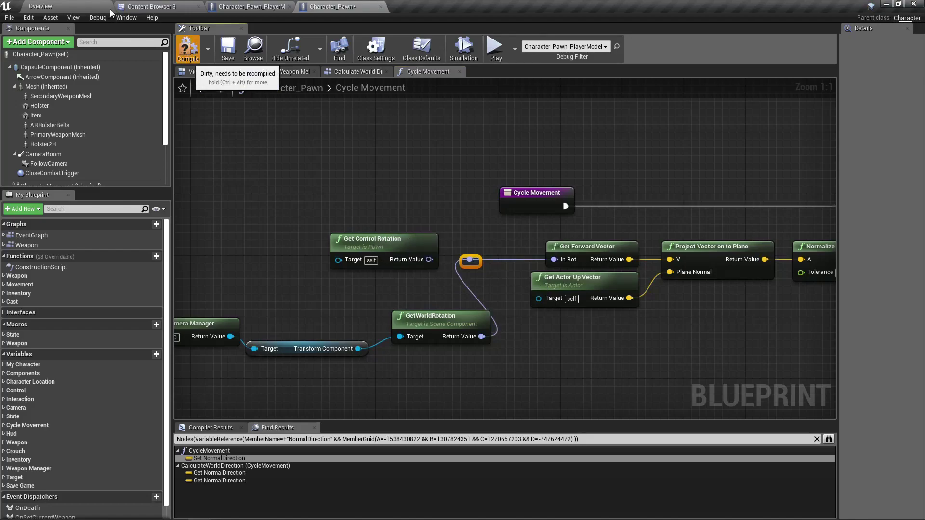
# Return to the Overview level and start a play-in-editor session with input focus.
pyautogui.click(83, 4)
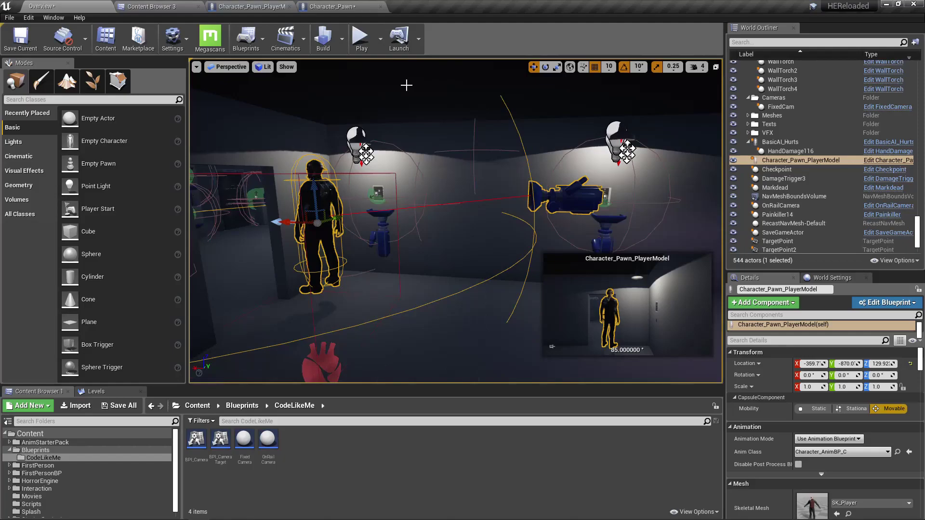
pyautogui.click(360, 36)
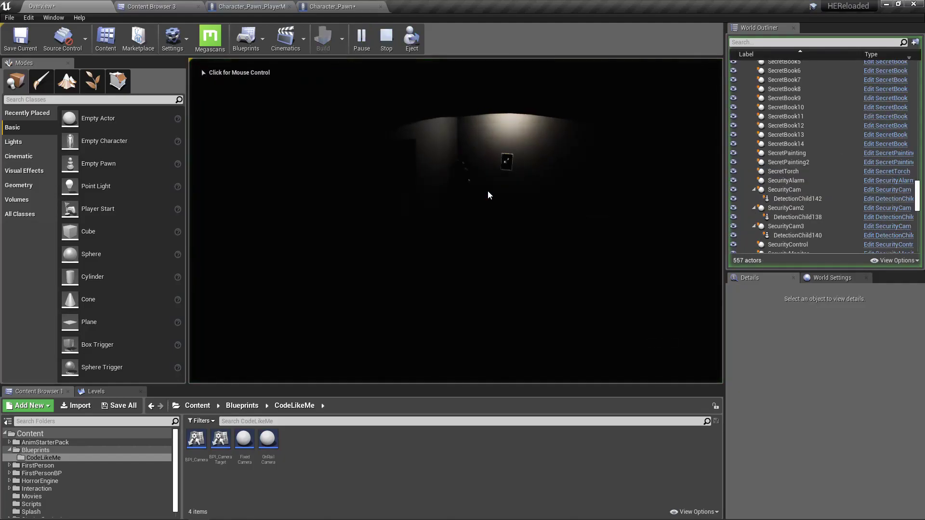
pyautogui.click(488, 195)
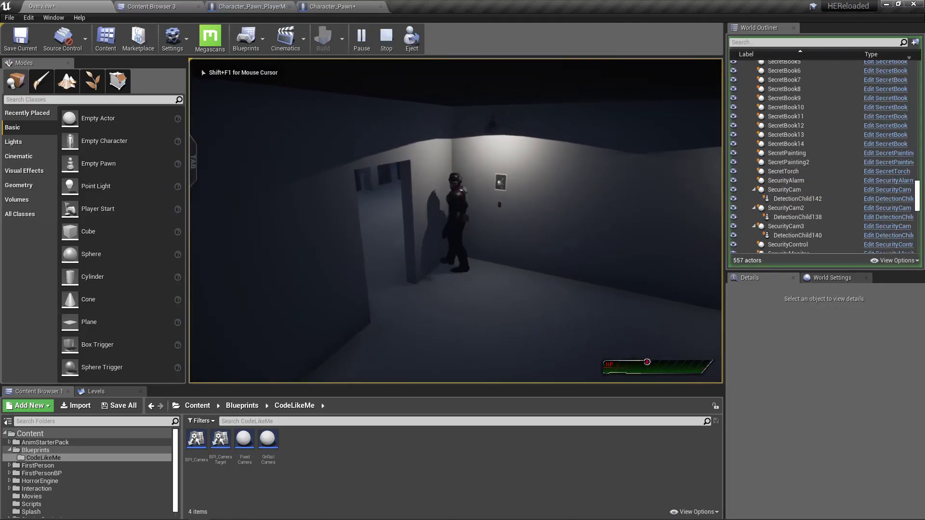
# Walk the character with W and S to test camera-relative movement.
pyautogui.press('w')
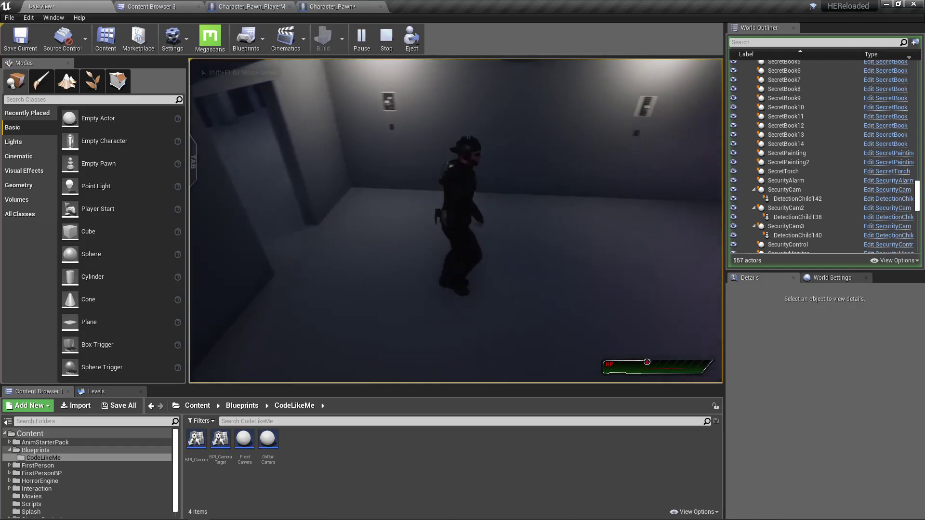
pyautogui.press('s')
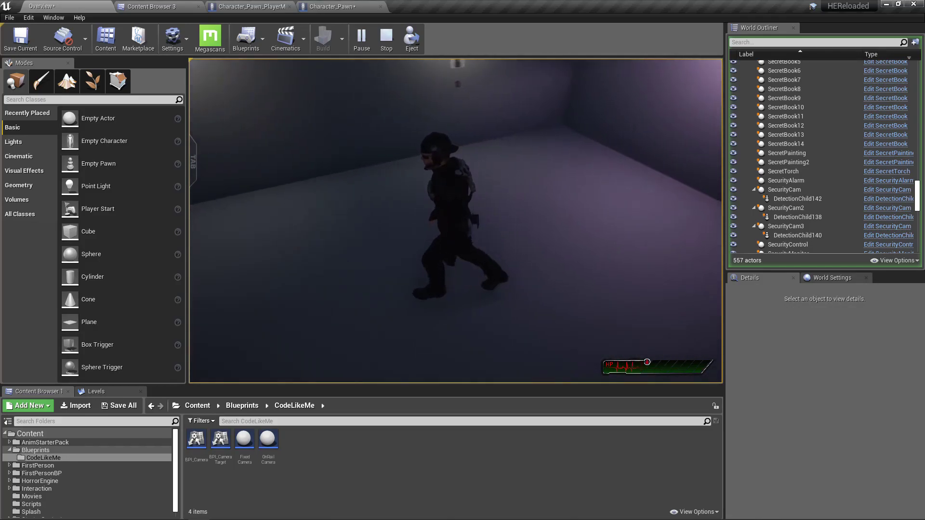
pyautogui.press('w')
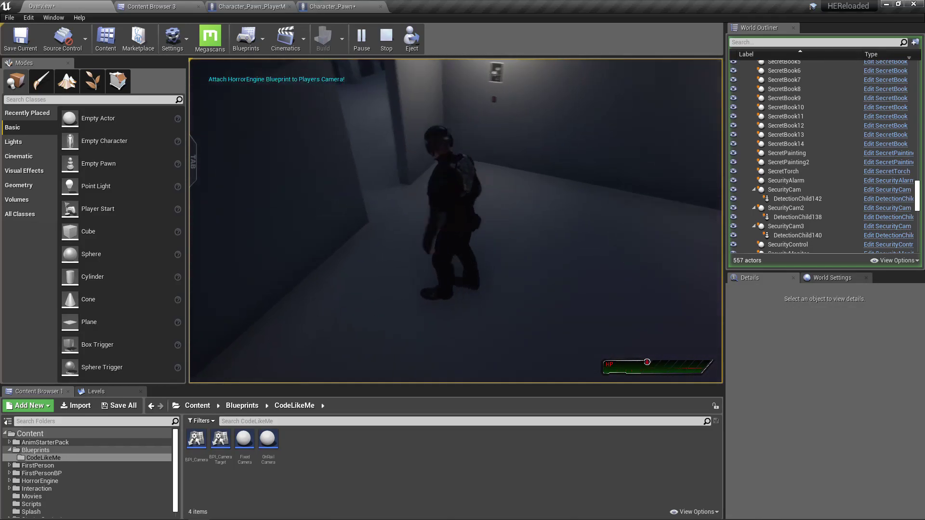
pyautogui.press('w')
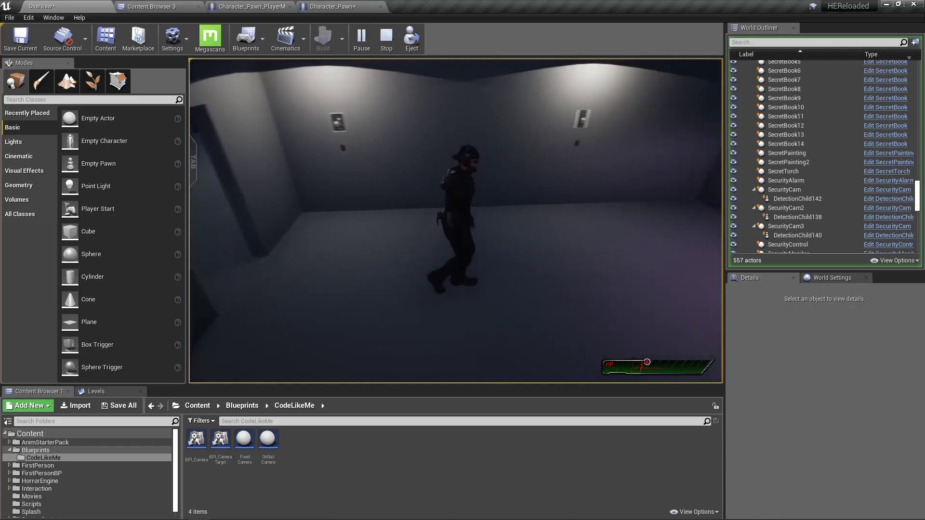
pyautogui.press('w')
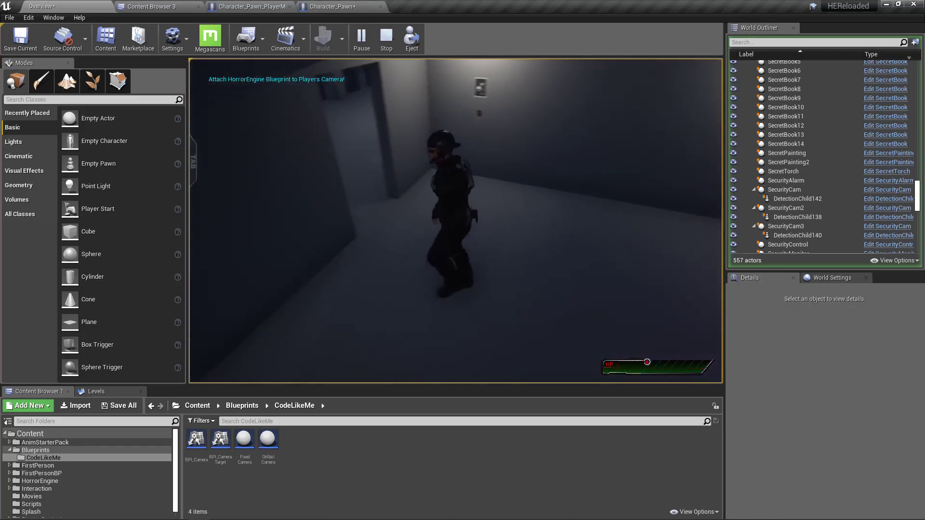
pyautogui.press('w')
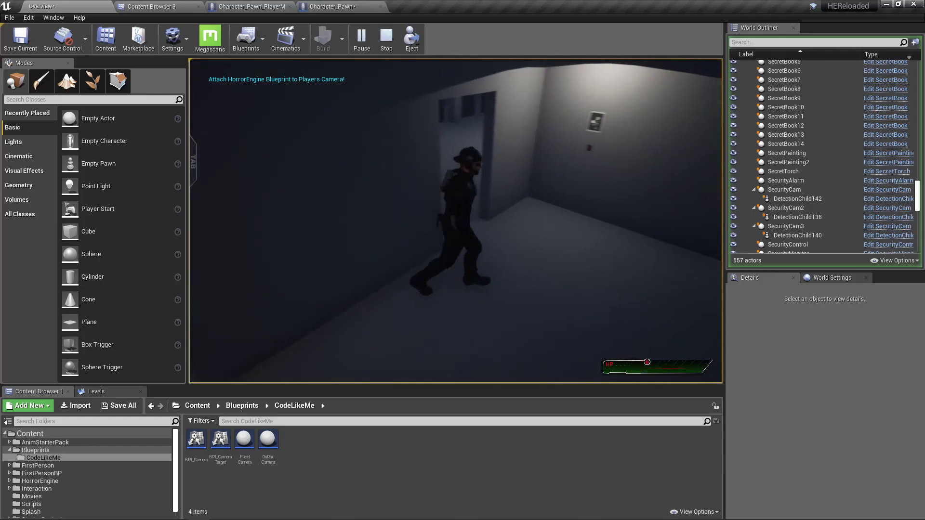
pyautogui.press('w')
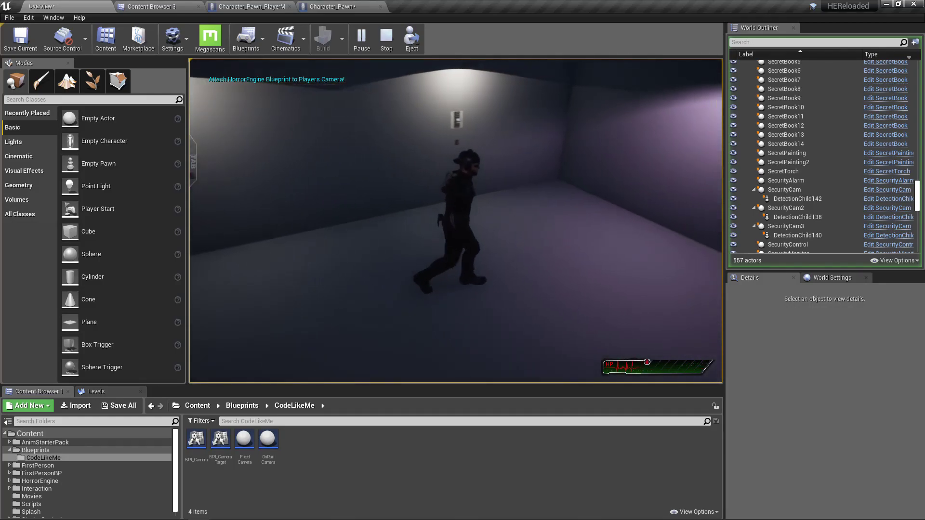
pyautogui.press('w')
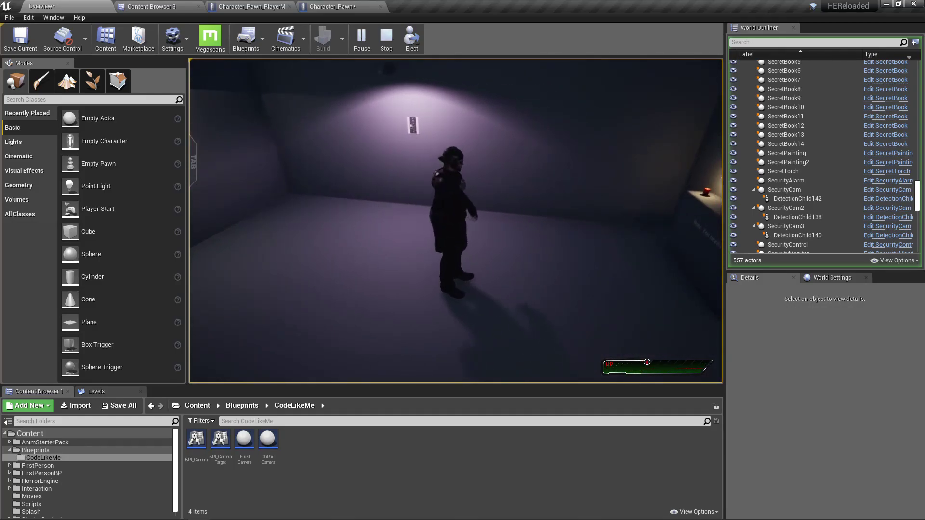
# Walk the character forward with W, through the doorway into the next room.
pyautogui.press('w')
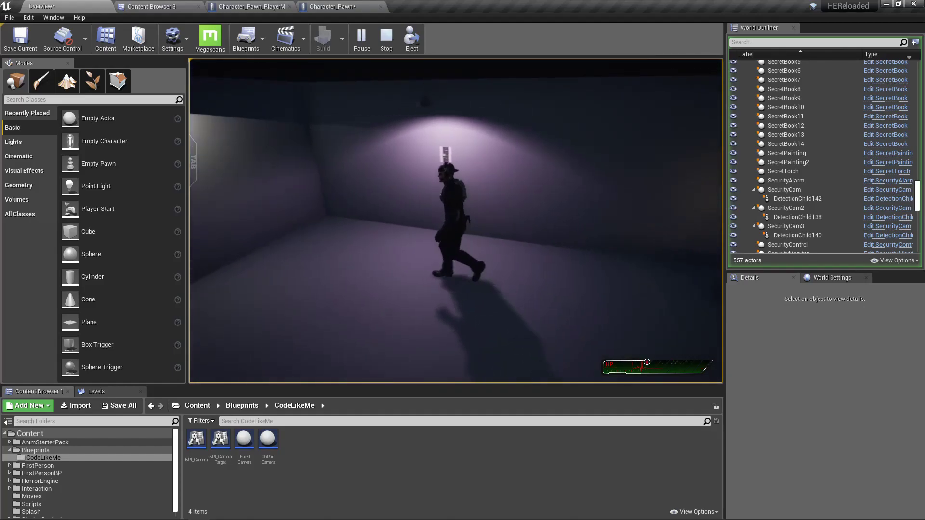
pyautogui.press('w')
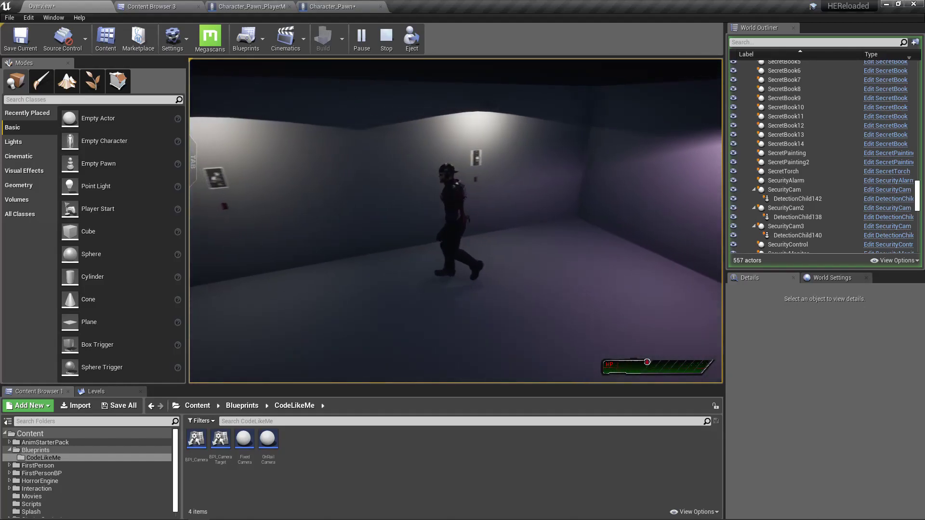
pyautogui.press('w')
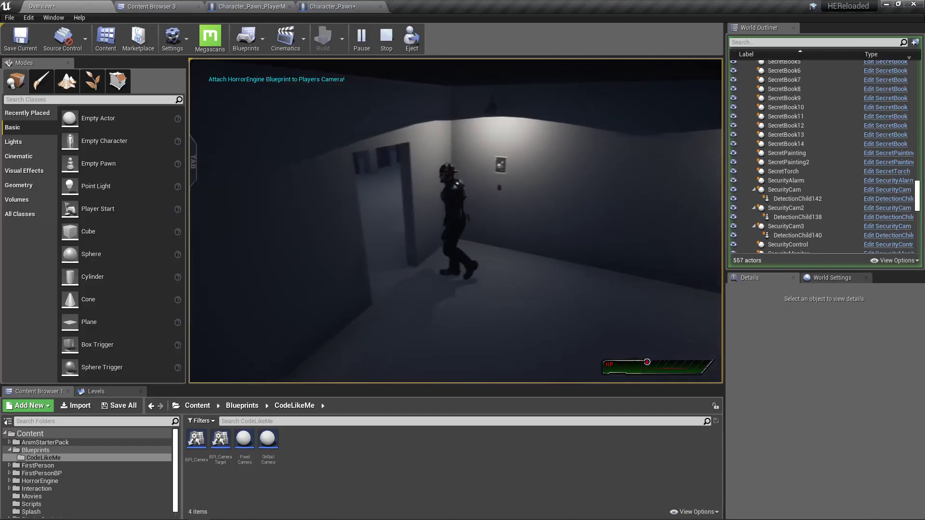
pyautogui.press('w')
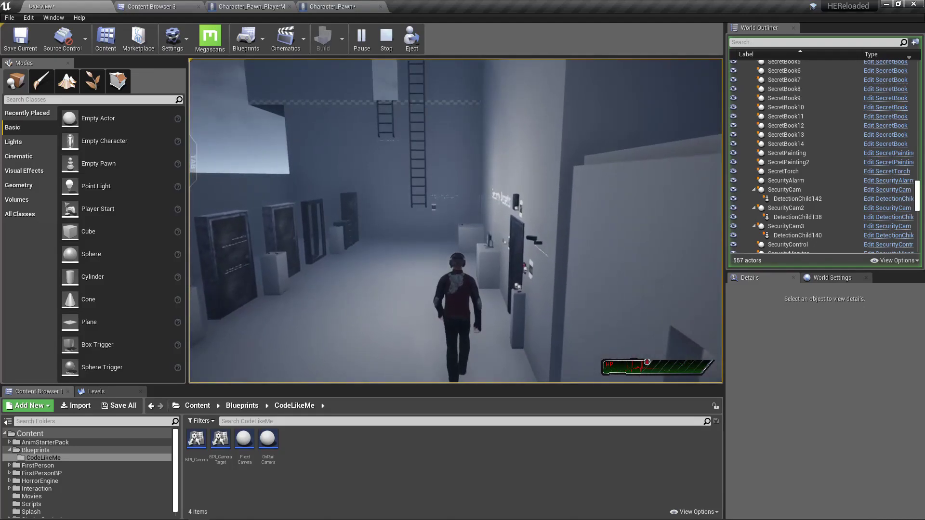
pyautogui.press('w')
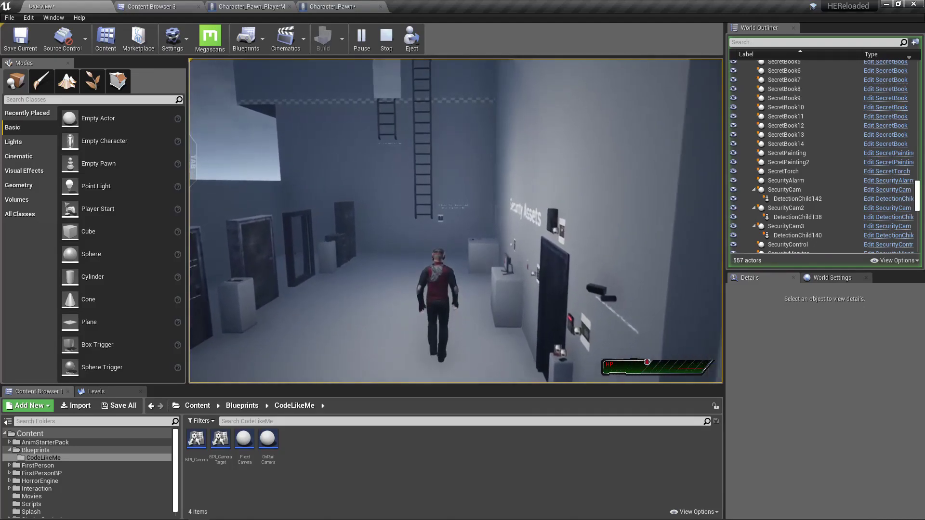
pyautogui.press('w')
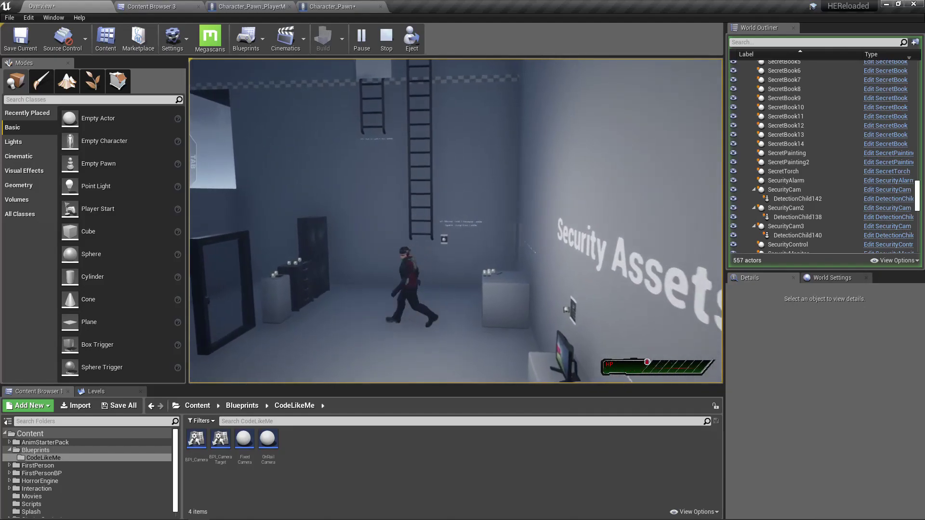
# Walk the character around the room with WASD, toward the camera and past the display tables.
pyautogui.press('s')
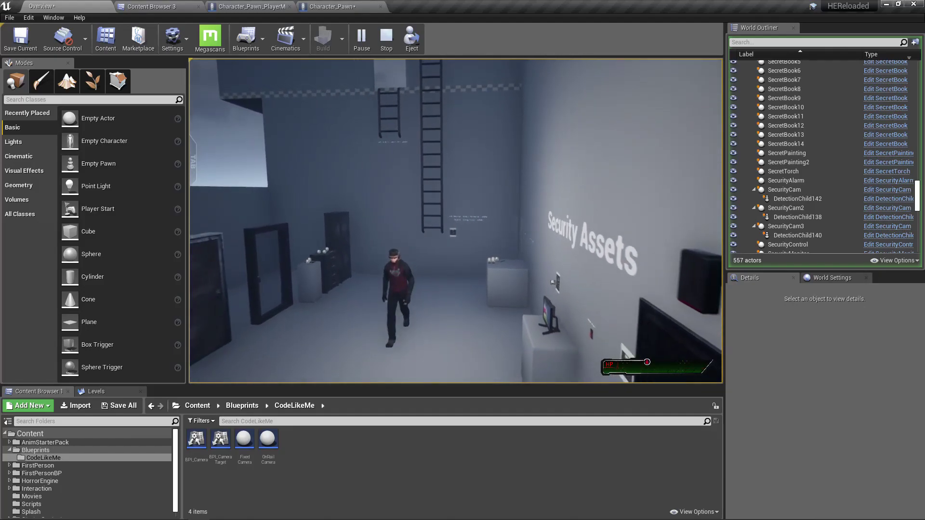
pyautogui.press('w')
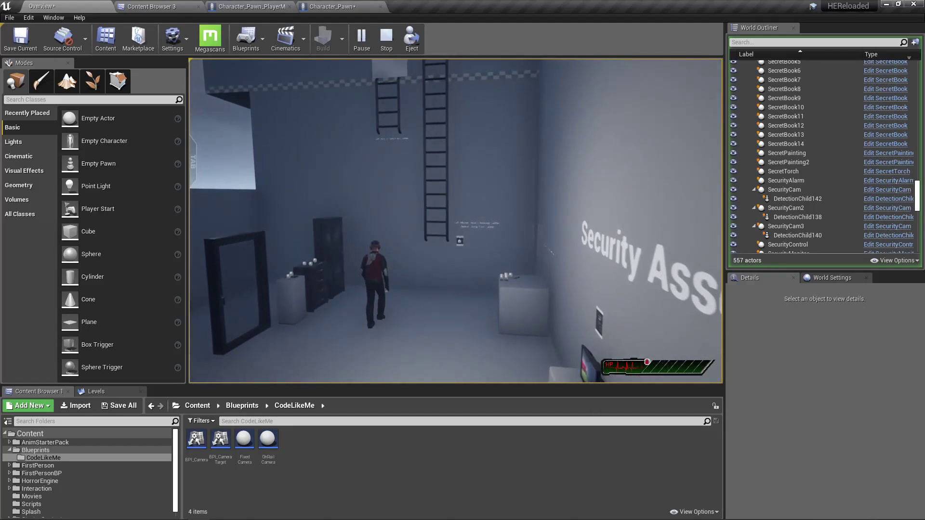
pyautogui.press('s')
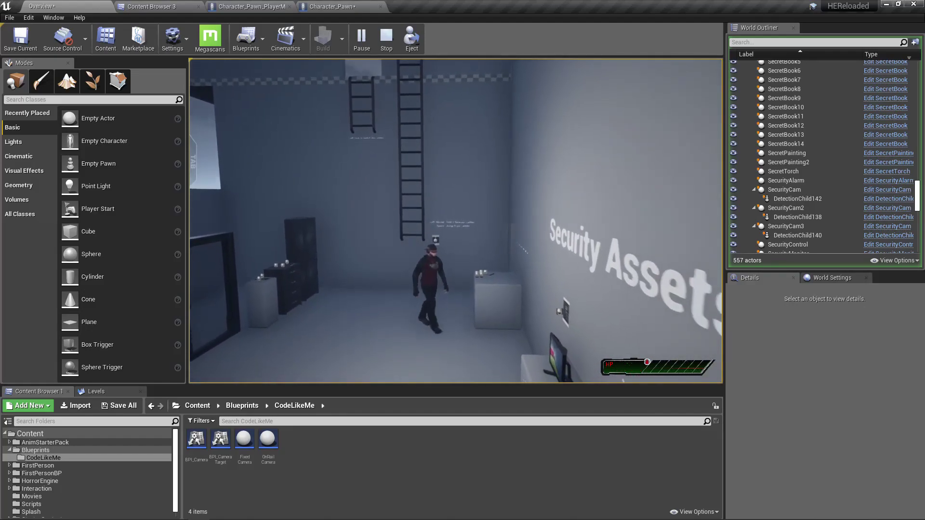
pyautogui.press('d')
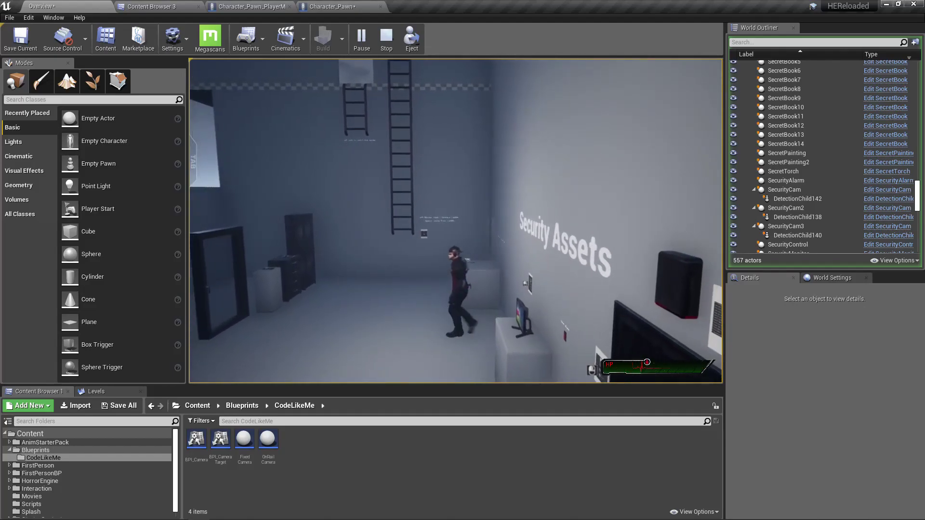
pyautogui.press('a')
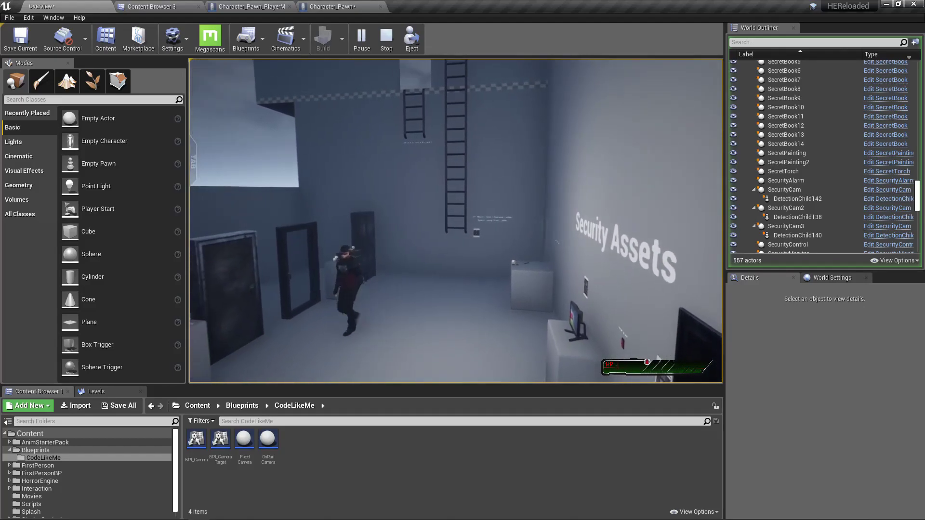
pyautogui.press('s')
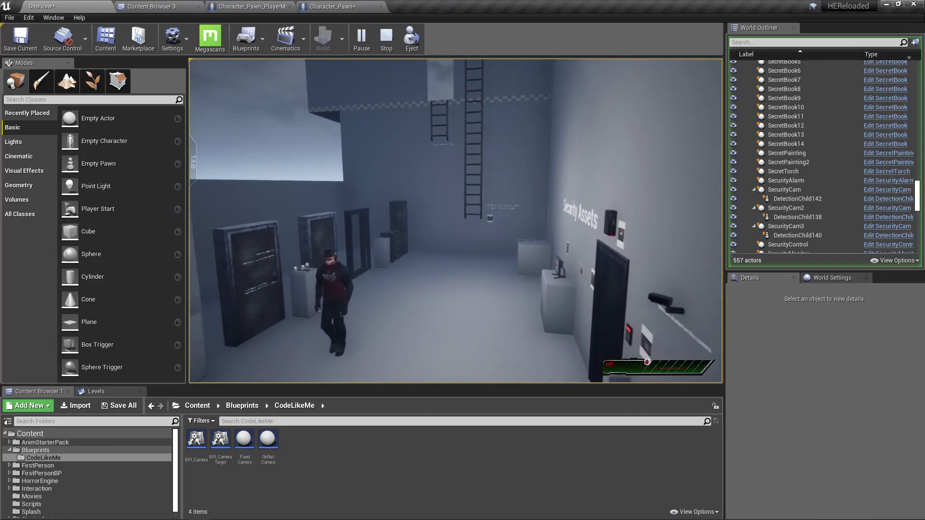
pyautogui.press('s')
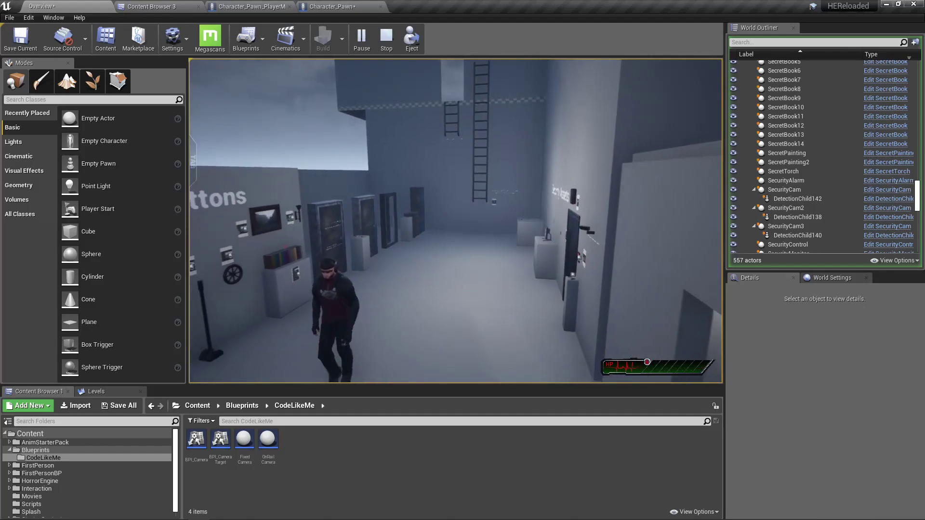
pyautogui.press('s')
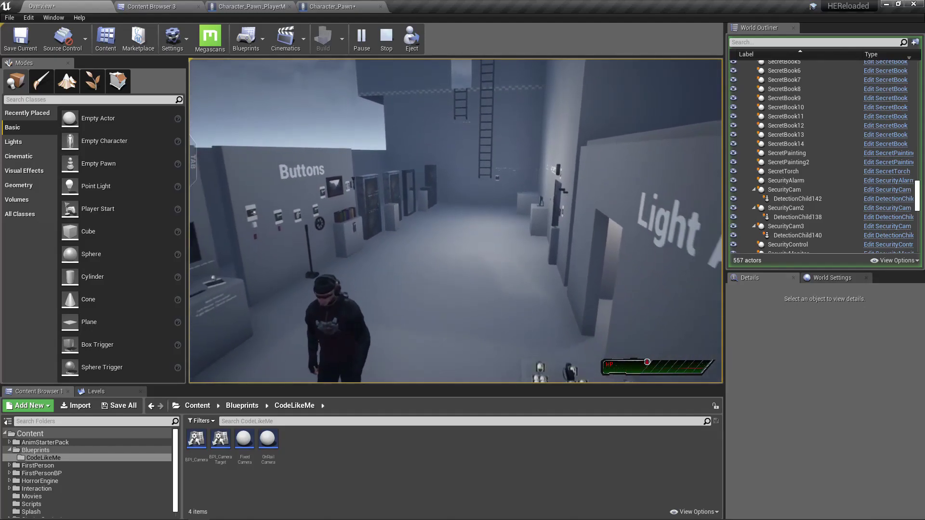
pyautogui.press('s')
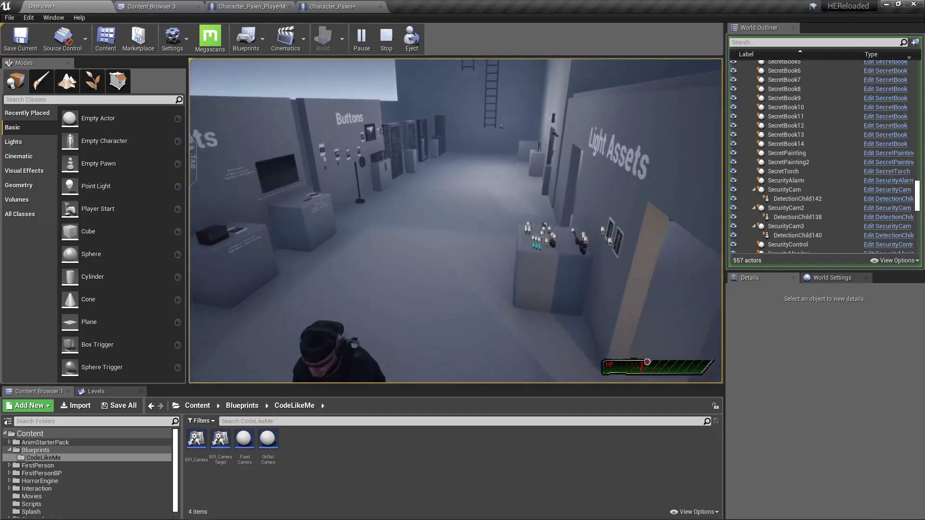
pyautogui.press('s')
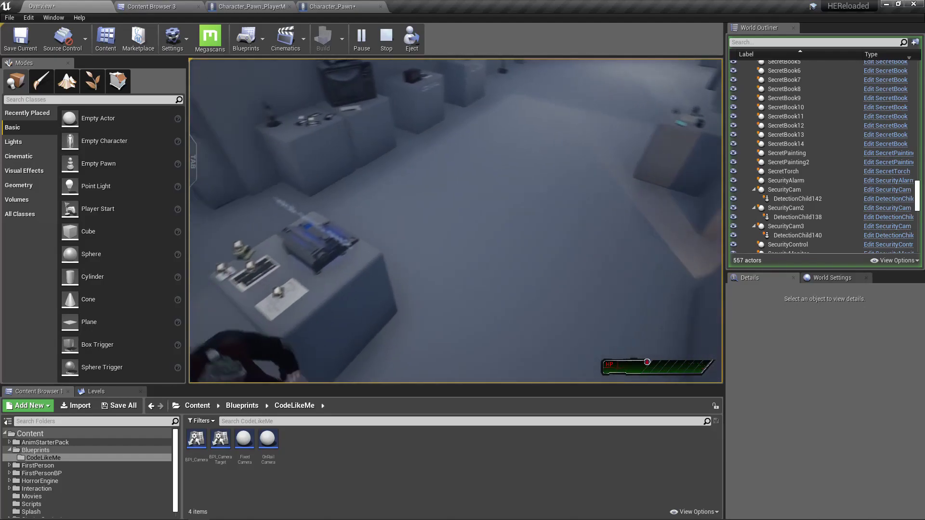
pyautogui.press('s')
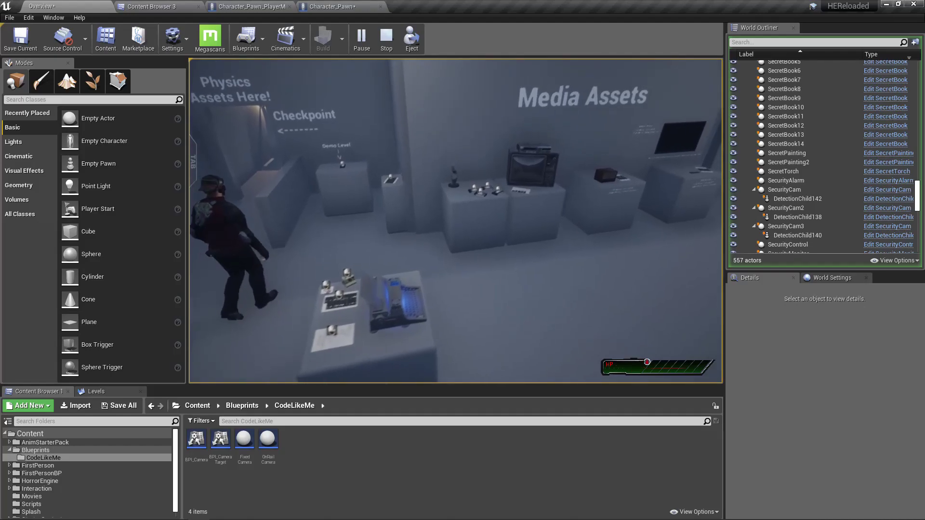
pyautogui.press('s')
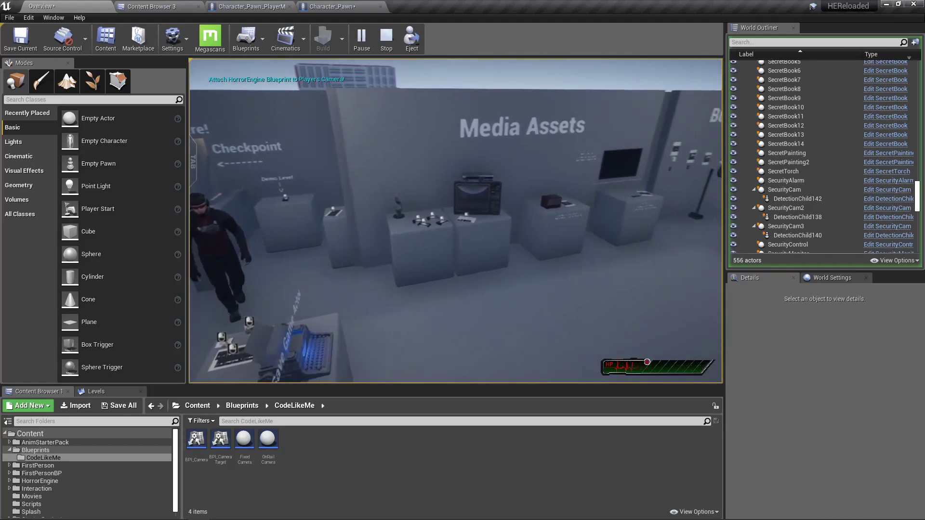
pyautogui.press('s')
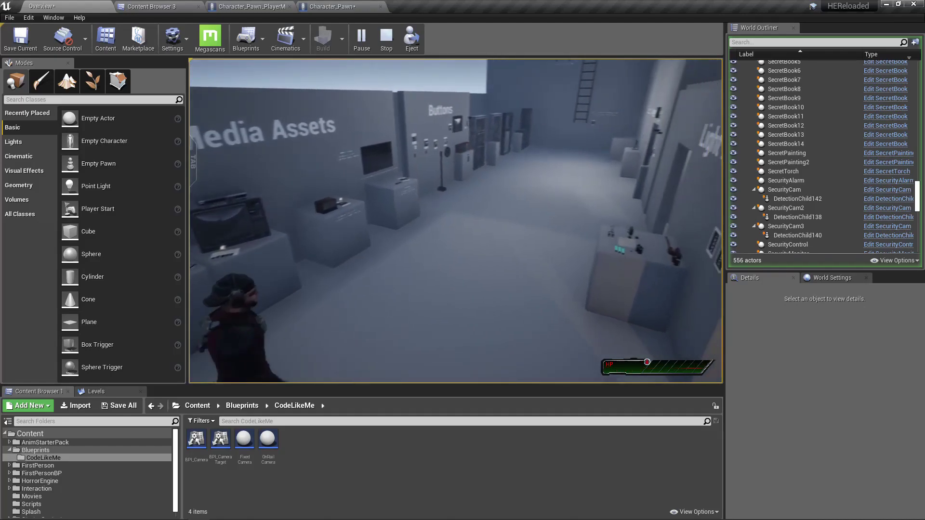
# Walk toward the Security Assets wall, expanding the game view to fullscreen with F11.
pyautogui.press('w')
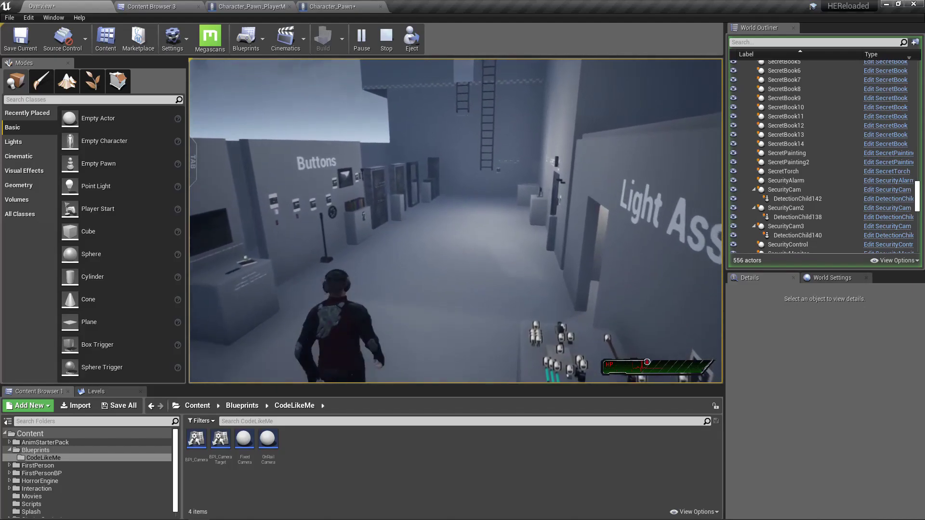
pyautogui.press('w')
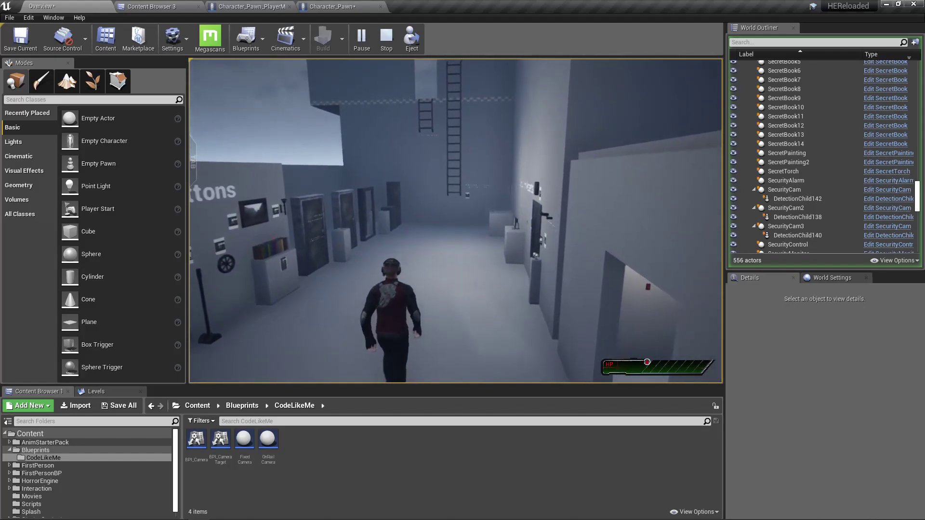
pyautogui.press('w')
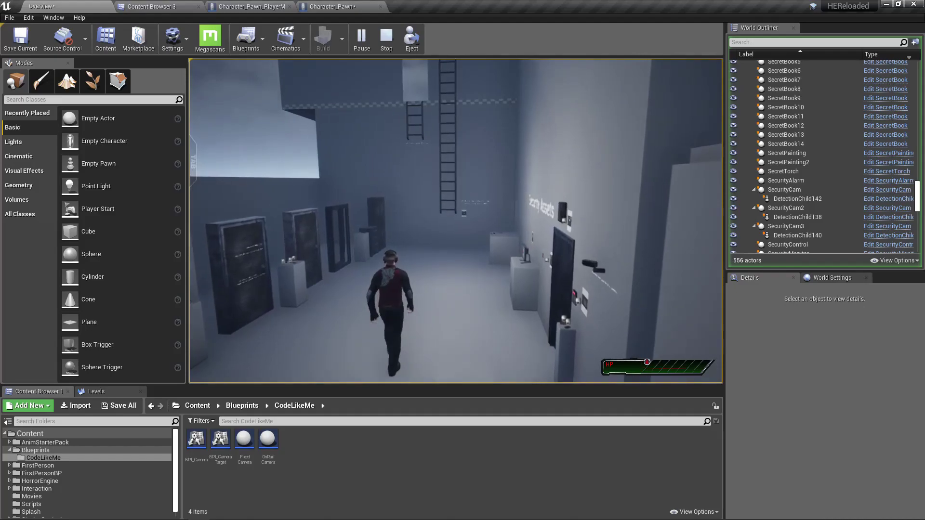
pyautogui.press('w')
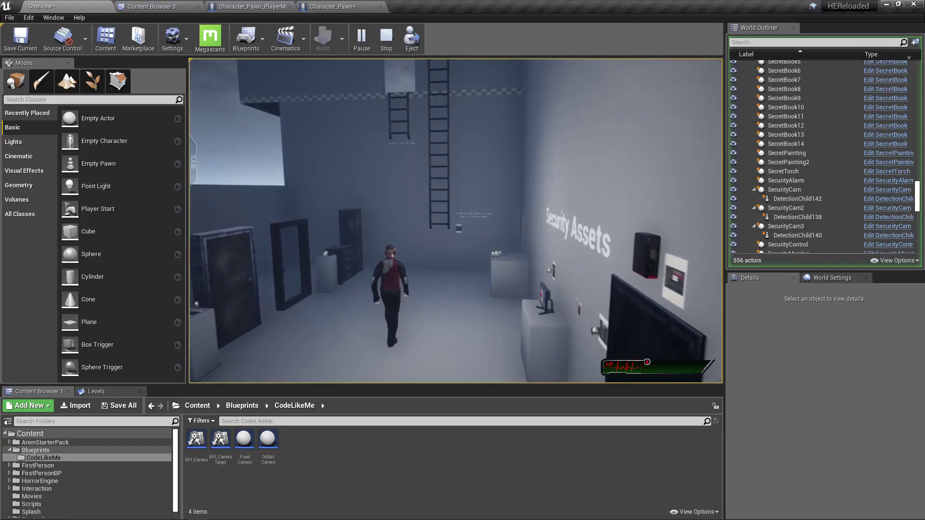
pyautogui.press('w')
pyautogui.press('F11')
pyautogui.press('w')
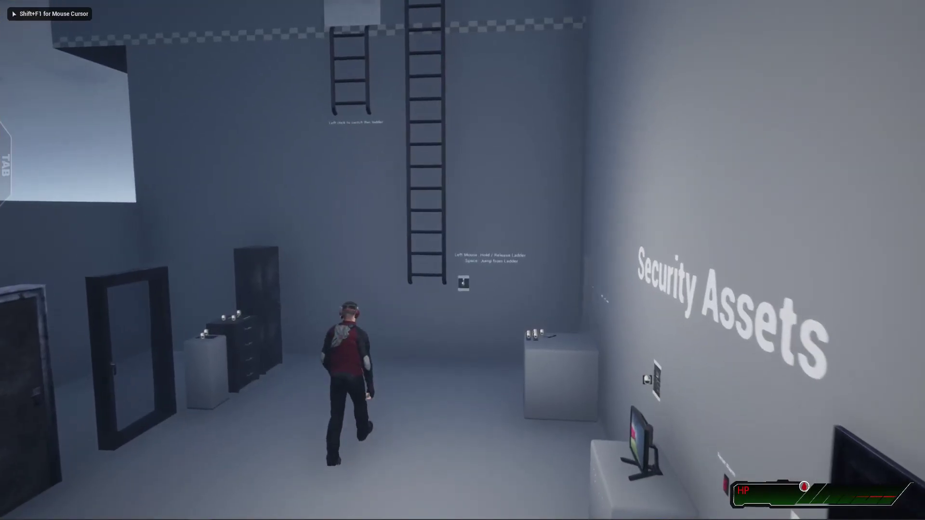
pyautogui.press('s')
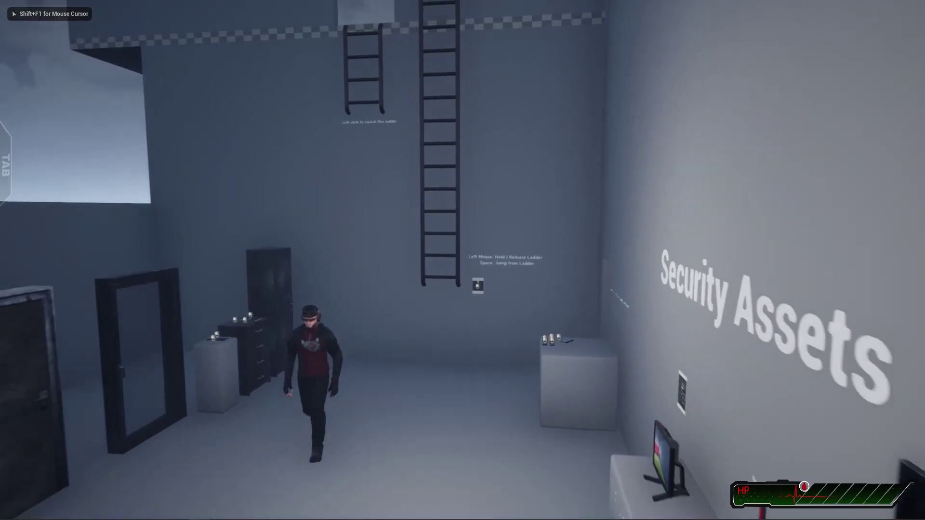
# Stop the play session with Esc and restore the normal editor layout.
pyautogui.press('Escape')
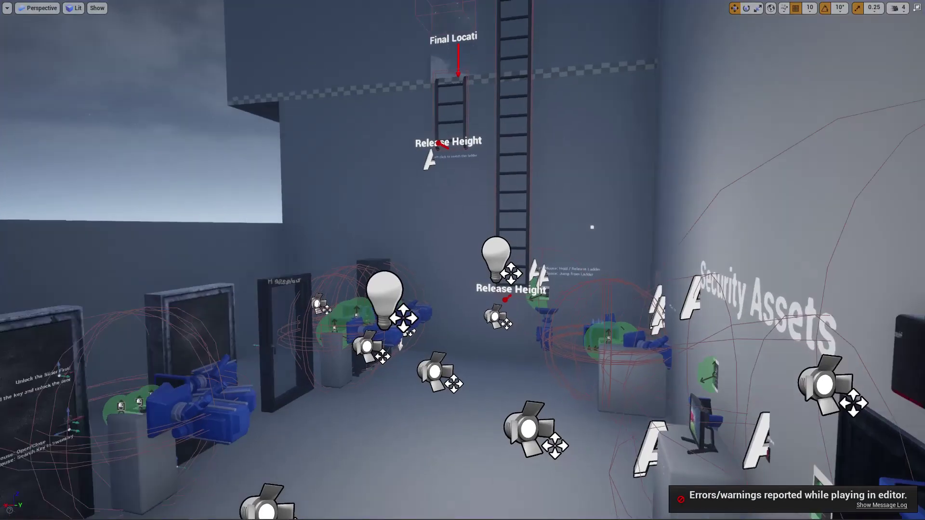
pyautogui.moveTo(496, 184); pyautogui.dragTo(475, 185, button='right')
pyautogui.press('F11')
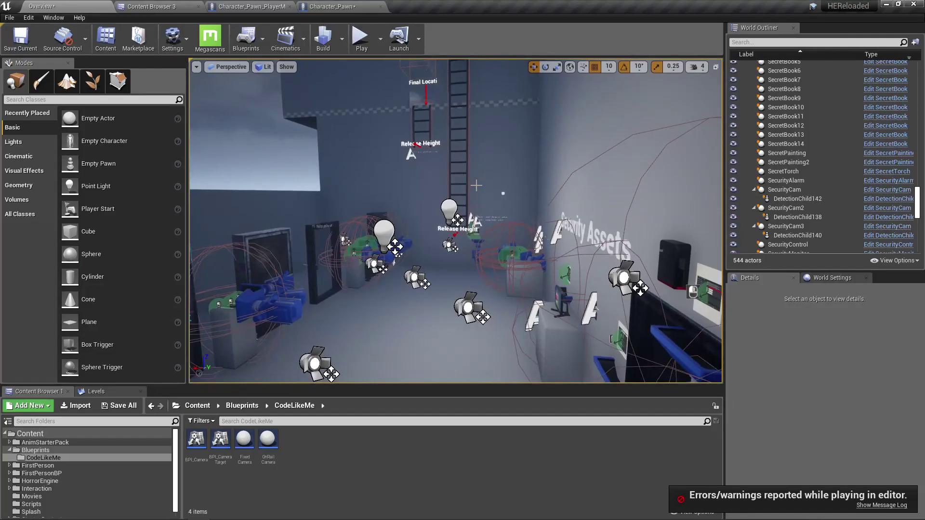
# In Character_Pawn, line up Get Control Rotation, Transform Component and Get Player Camera Manager nodes.
pyautogui.click(331, 6)
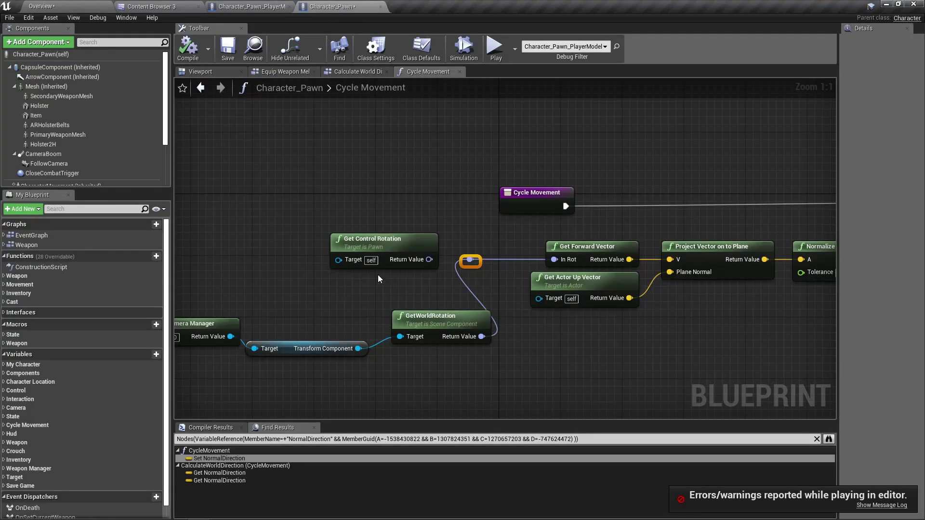
pyautogui.moveTo(378, 278); pyautogui.dragTo(526, 242, button='right')
pyautogui.moveTo(516, 201); pyautogui.dragTo(492, 170)
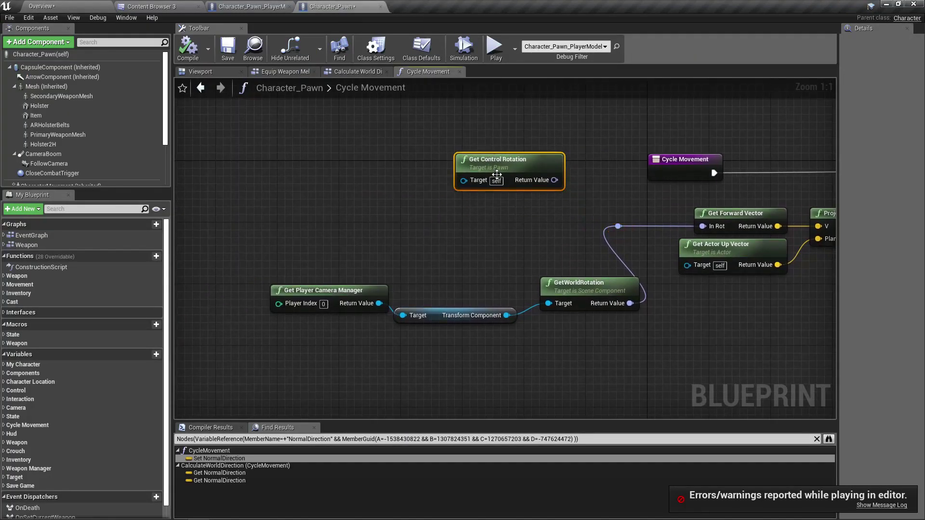
pyautogui.moveTo(502, 186); pyautogui.dragTo(479, 180, button='right')
pyautogui.moveTo(477, 316); pyautogui.dragTo(477, 294)
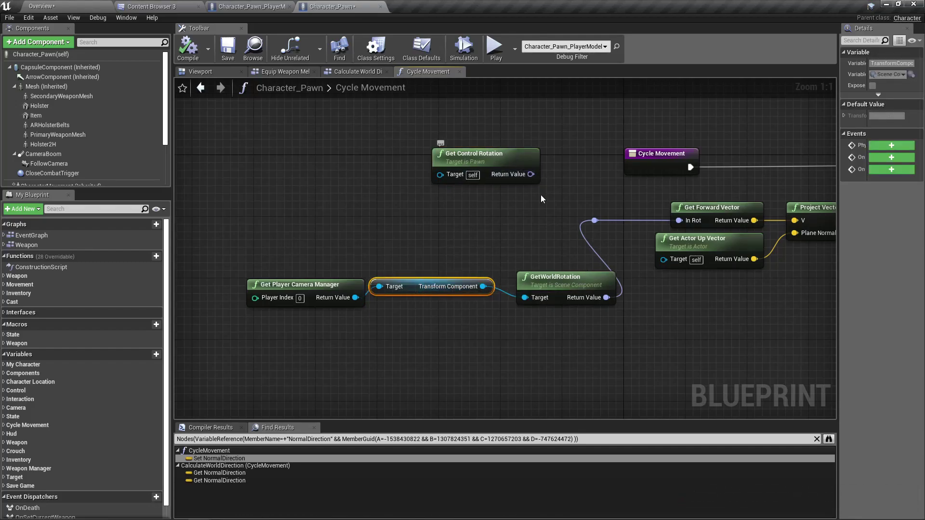
pyautogui.scroll(-1, 541, 195)
pyautogui.scroll(-1, 520, 200)
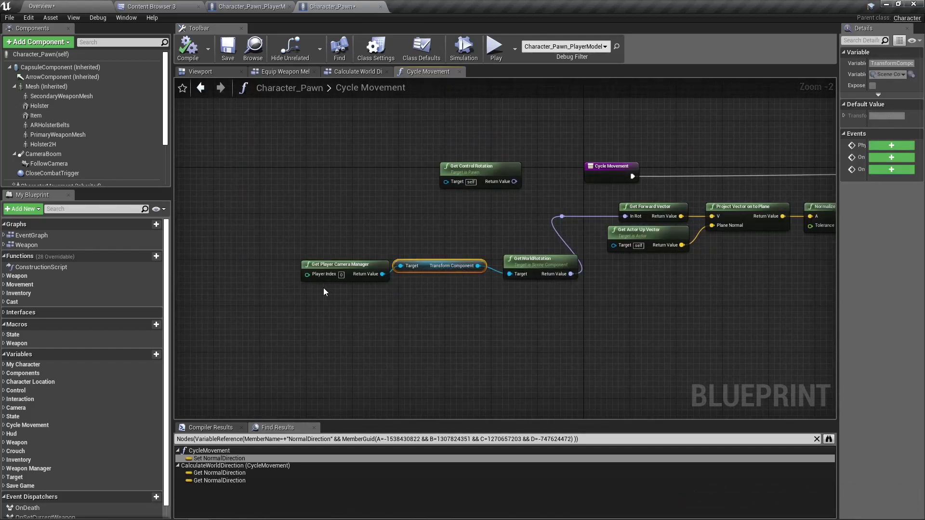
pyautogui.moveTo(340, 263); pyautogui.dragTo(318, 251)
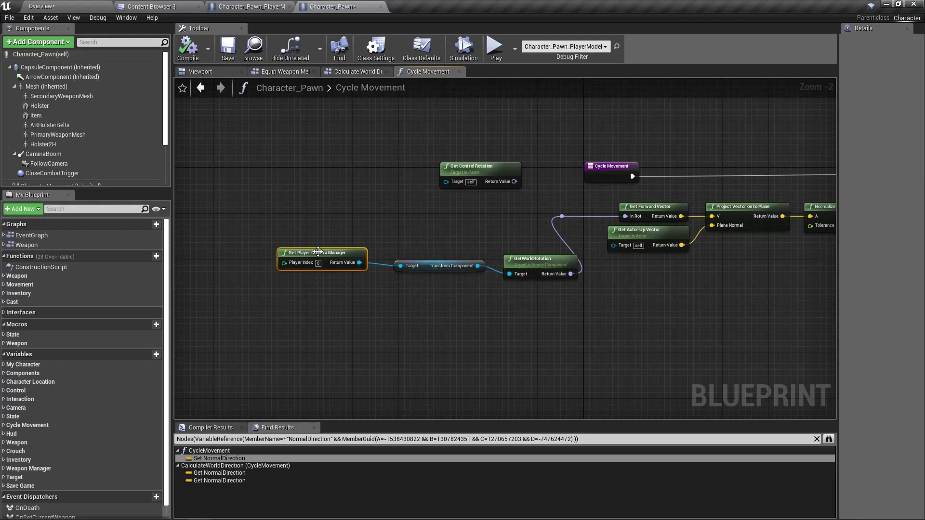
# Check the downstream wiring and nudge the GetWorldRotation node into line.
pyautogui.moveTo(625, 331)
pyautogui.mouseDown(button='right')
pyautogui.moveTo(560, 325)
pyautogui.moveTo(496, 330)
pyautogui.moveTo(487, 340)
pyautogui.mouseUp(button='right')
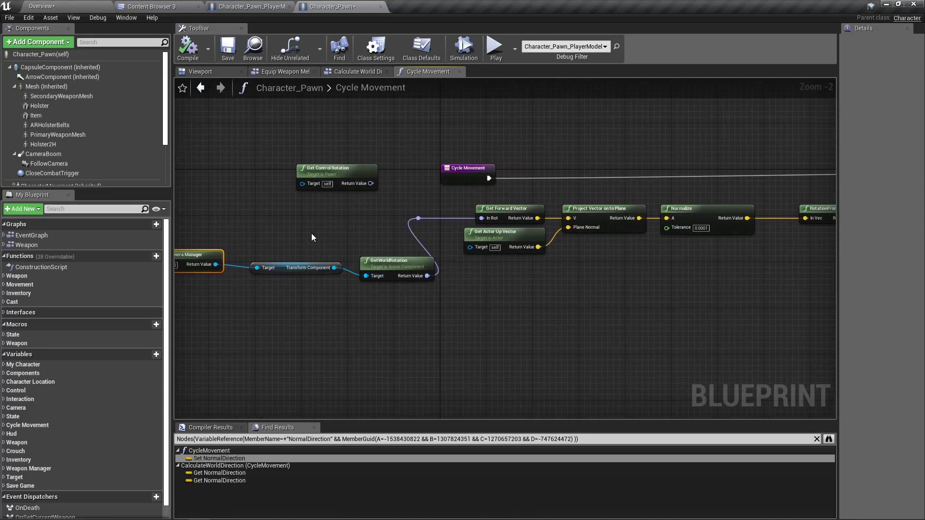
pyautogui.moveTo(221, 346); pyautogui.dragTo(337, 340, button='right')
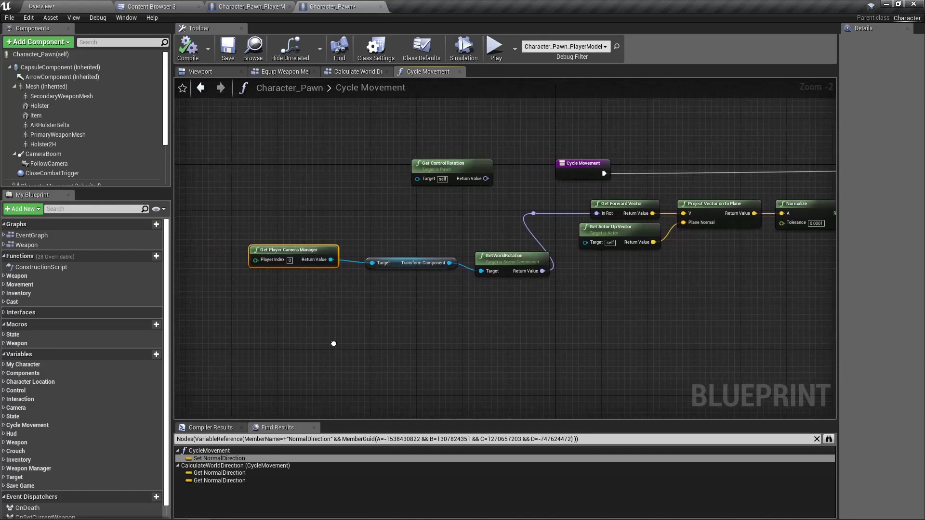
pyautogui.moveTo(489, 313); pyautogui.dragTo(438, 327, button='right')
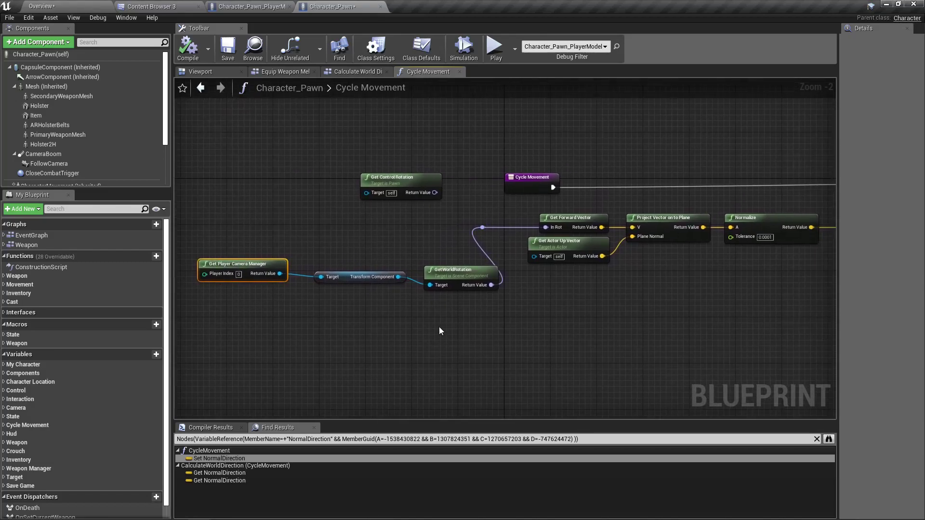
pyautogui.click(460, 265)
pyautogui.moveTo(461, 265); pyautogui.dragTo(462, 267)
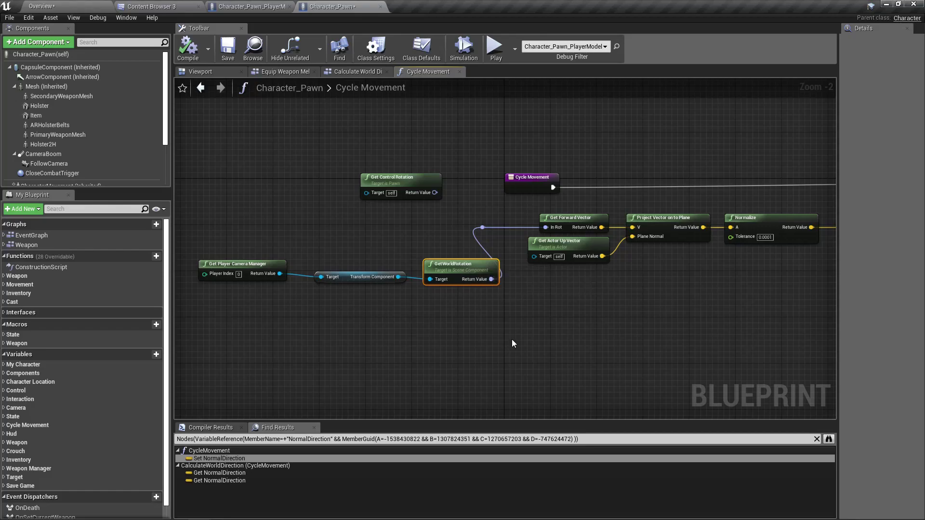
pyautogui.moveTo(514, 340); pyautogui.dragTo(476, 343, button='right')
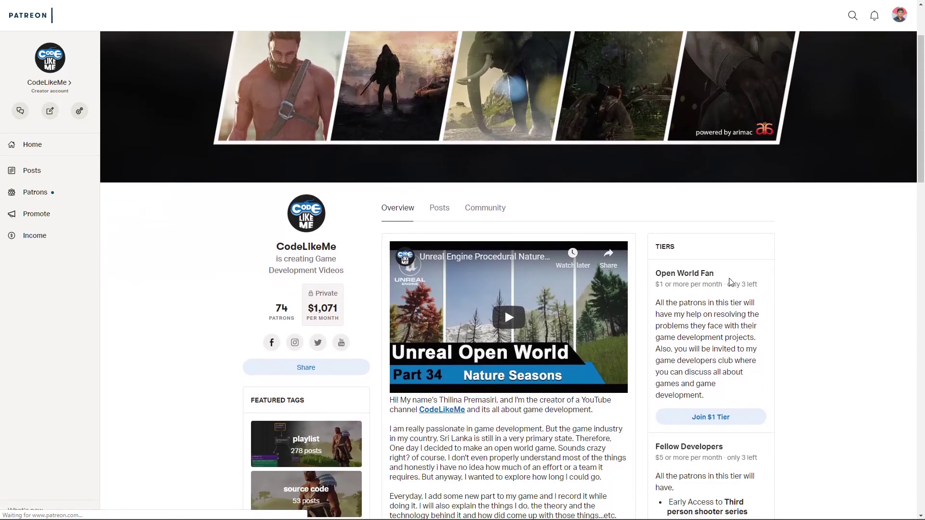
pyautogui.scroll(-3, 729, 282)
pyautogui.scroll(-3, 730, 279)
pyautogui.scroll(4, 730, 278)
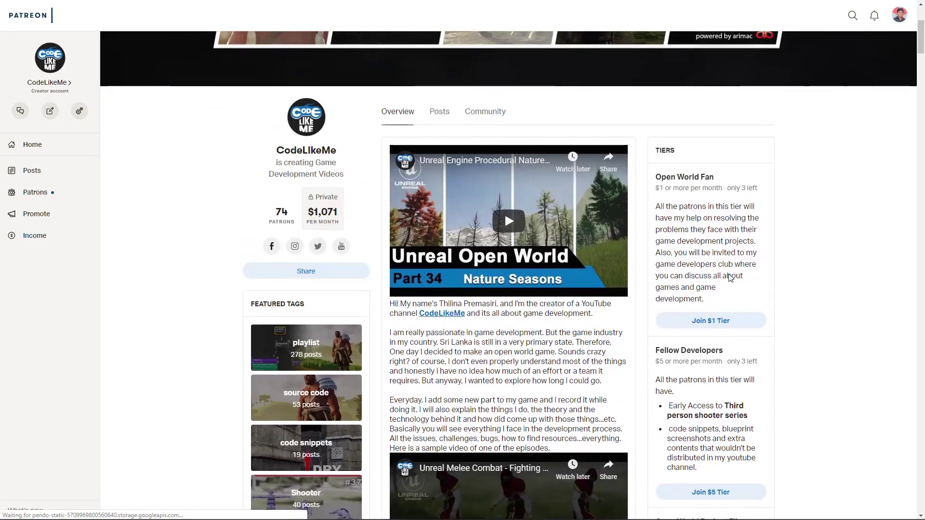
pyautogui.scroll(-3, 729, 275)
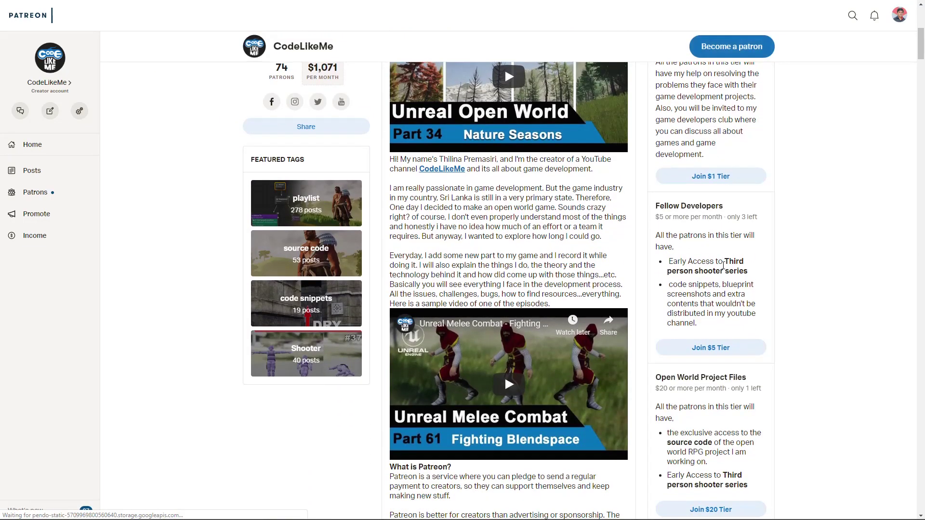
pyautogui.scroll(2, 725, 268)
pyautogui.scroll(4, 723, 266)
pyautogui.scroll(-5, 723, 266)
pyautogui.scroll(-5, 723, 265)
pyautogui.scroll(-3, 723, 265)
pyautogui.scroll(-4, 723, 266)
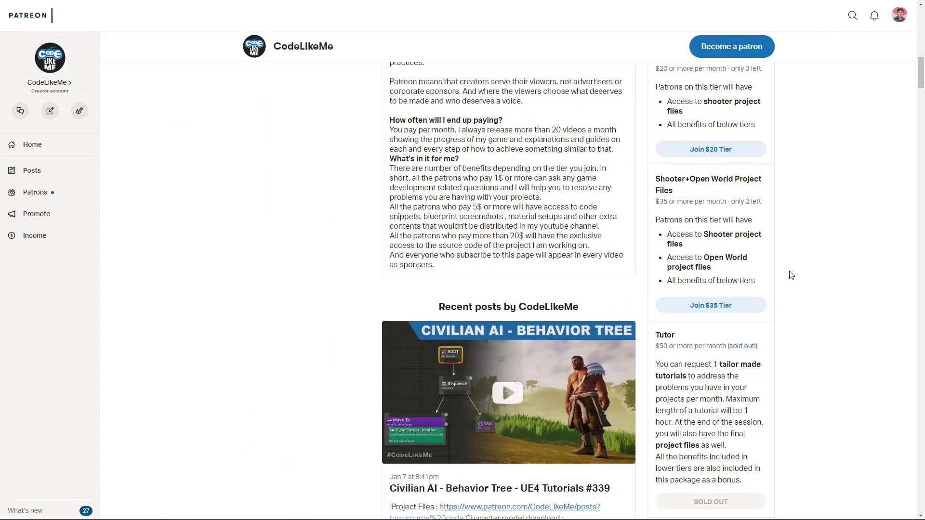
pyautogui.scroll(-3, 791, 275)
pyautogui.scroll(-1, 791, 275)
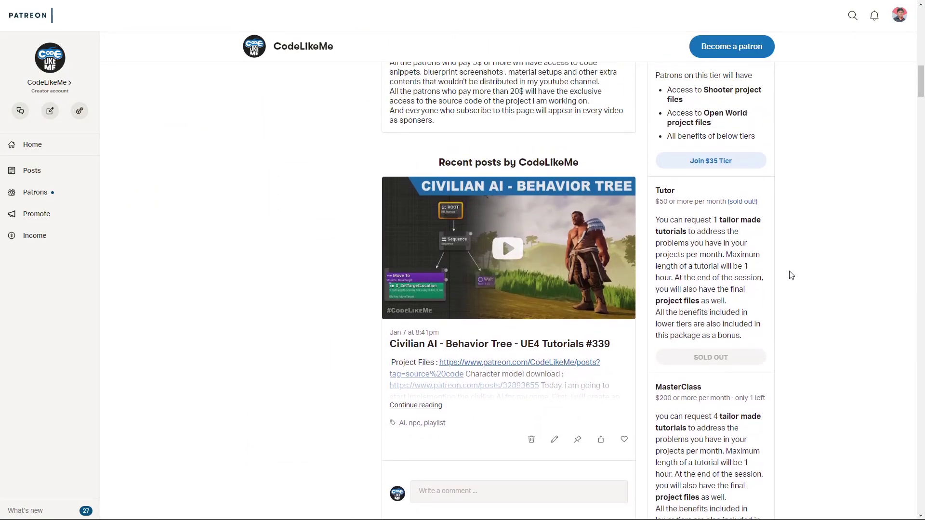
pyautogui.scroll(-2, 790, 275)
pyautogui.scroll(2, 791, 275)
pyautogui.scroll(2, 791, 275)
pyautogui.scroll(-7, 791, 275)
pyautogui.scroll(-5, 791, 276)
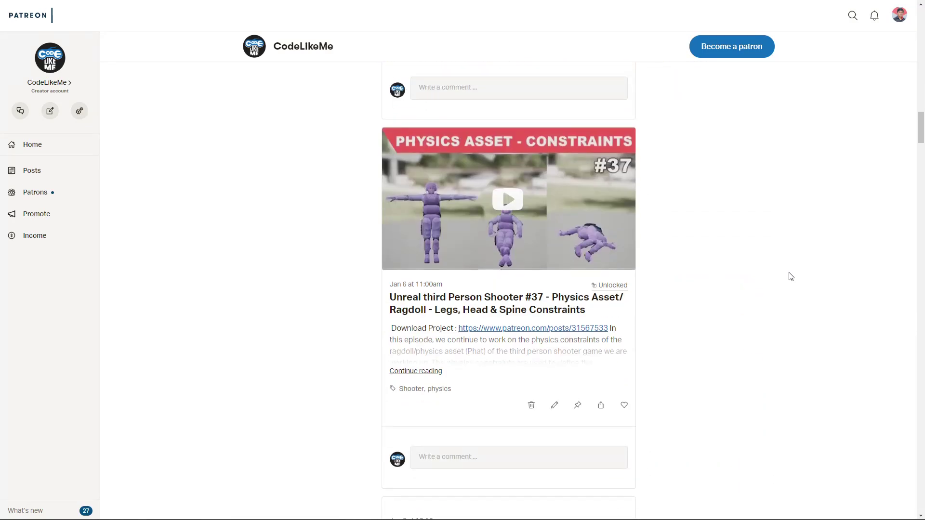